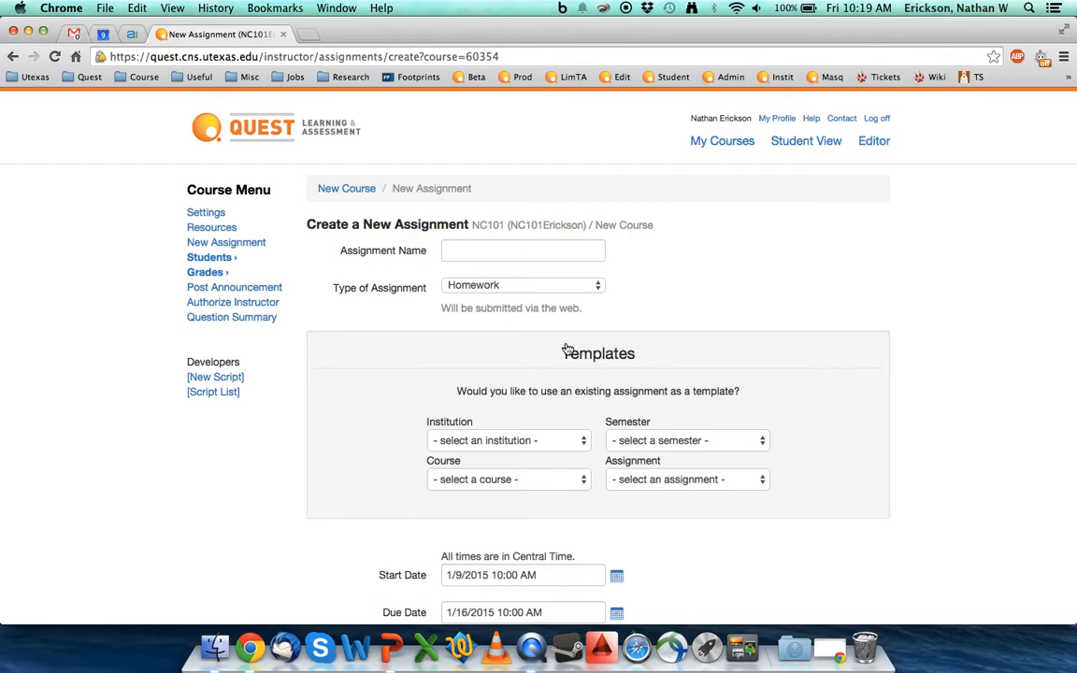
# - Name the new assignment "Assignment 1" and choose Homework as its type
pyautogui.click(483, 250)
pyautogui.write('Assignment 1')
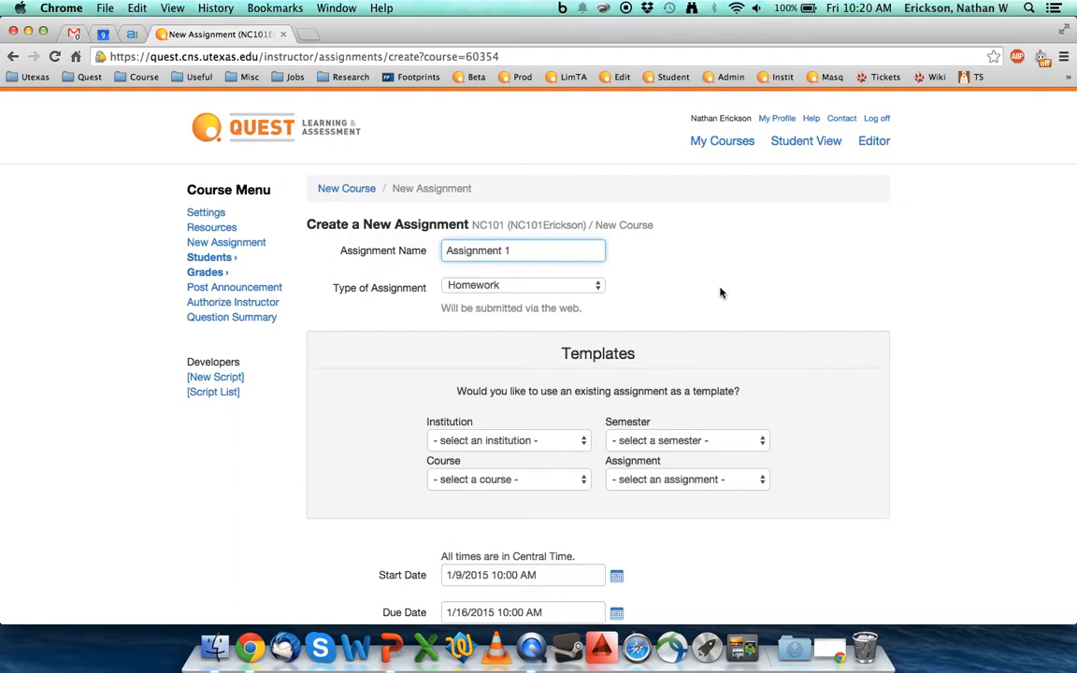
pyautogui.scroll(-1, 719, 291)
pyautogui.click(510, 234)
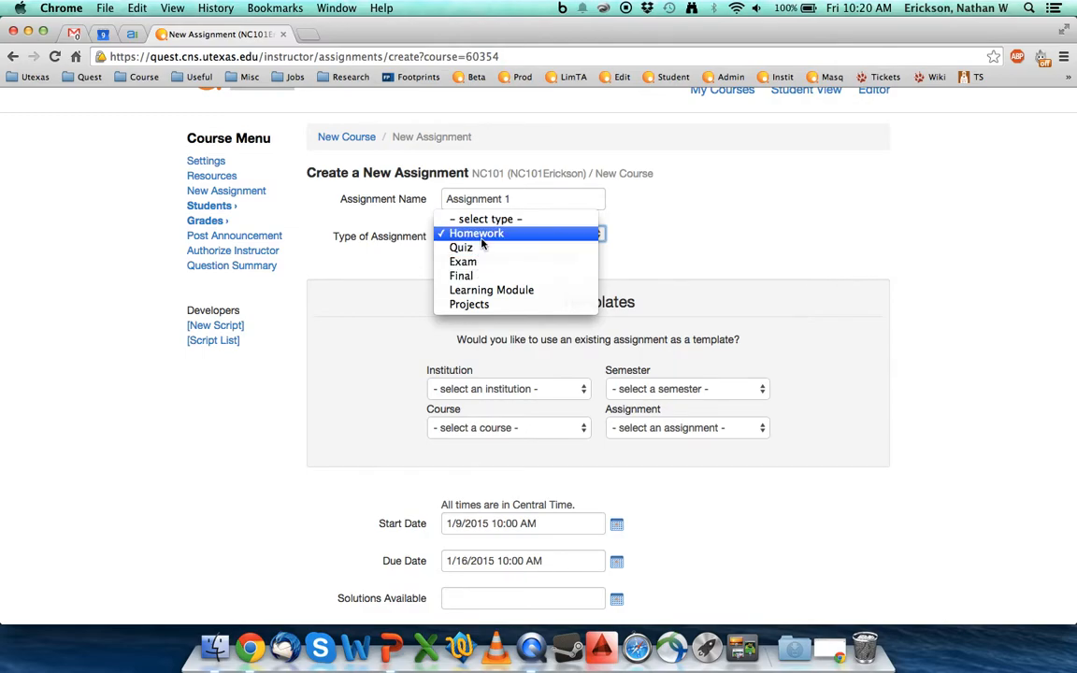
pyautogui.click(481, 239)
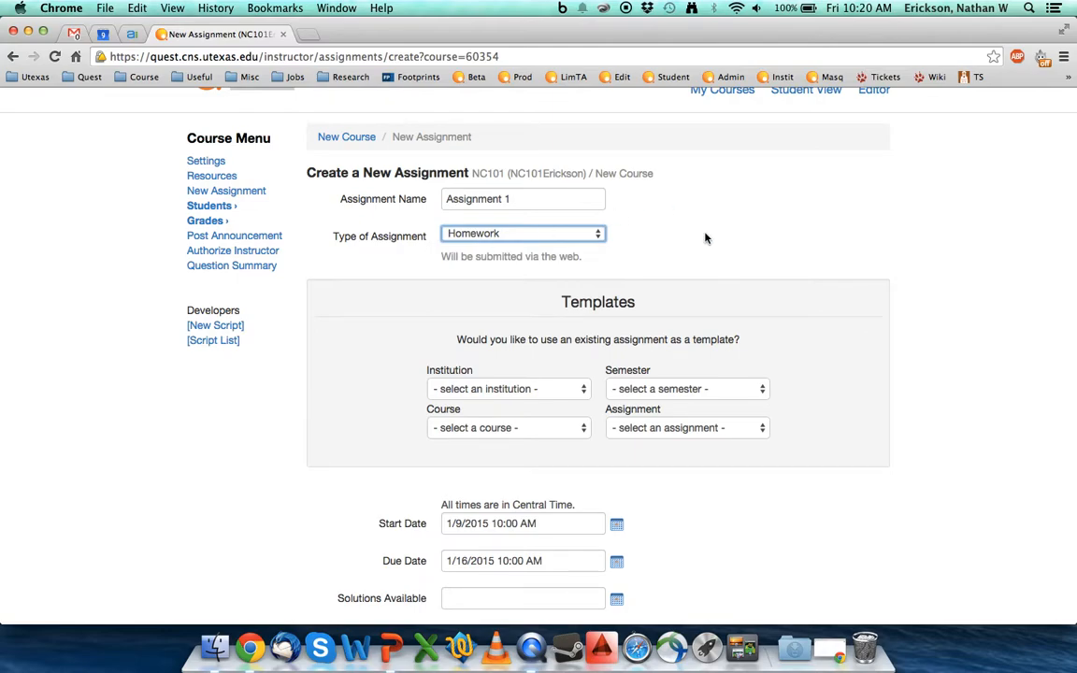
# - Choose University of Texas as the institution for the assignment template
pyautogui.scroll(-3, 706, 239)
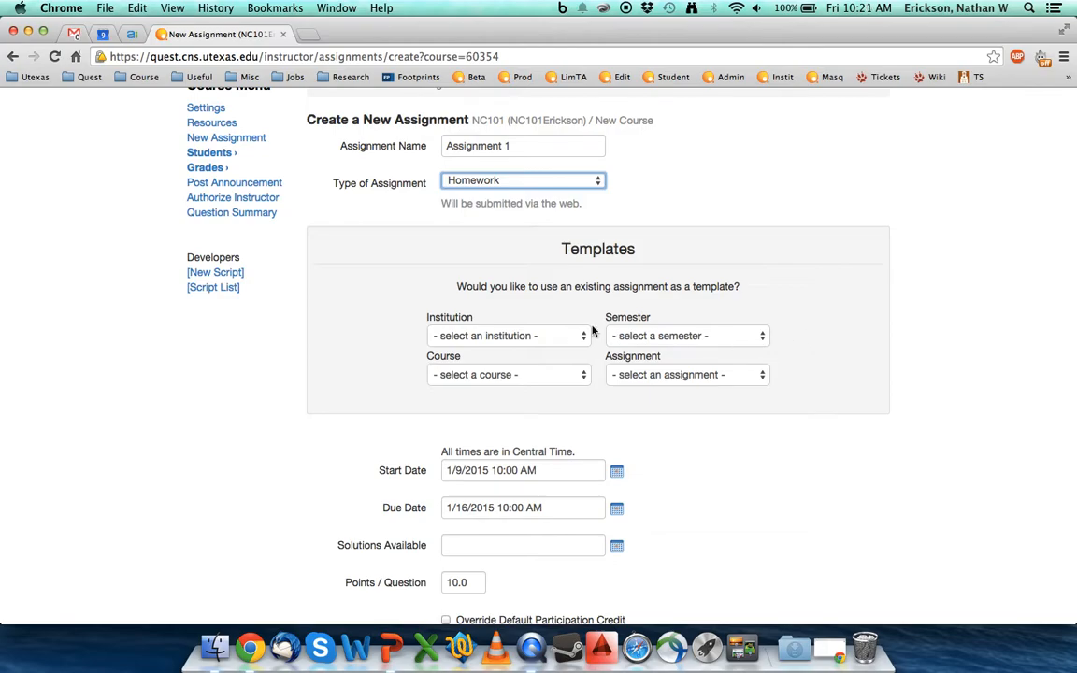
pyautogui.click(558, 336)
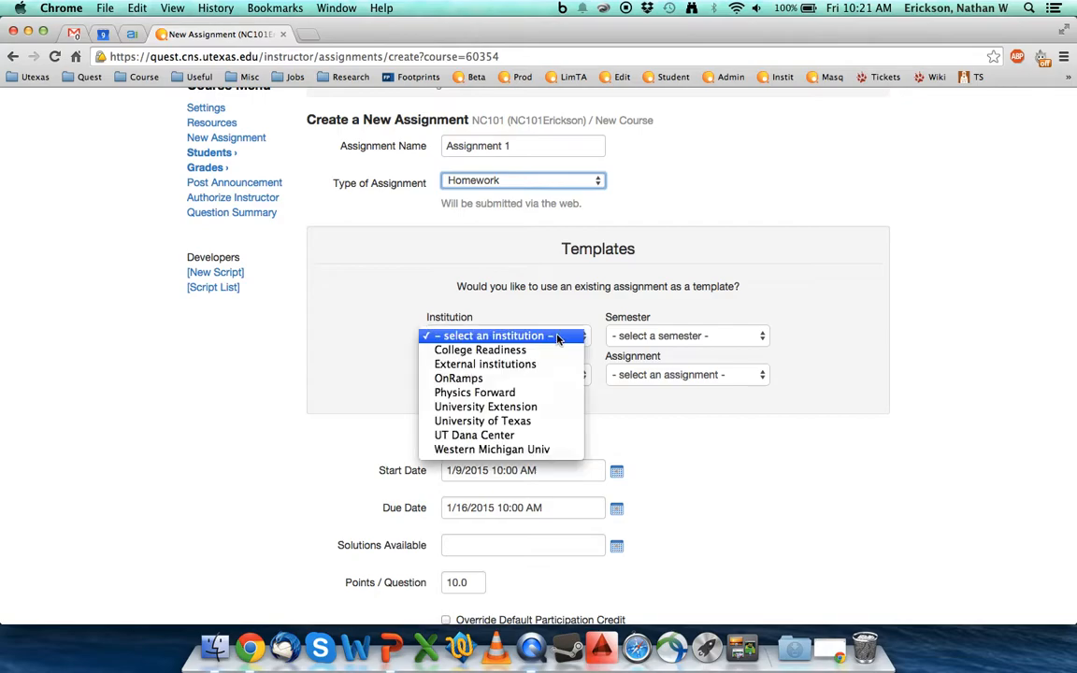
pyautogui.click(533, 422)
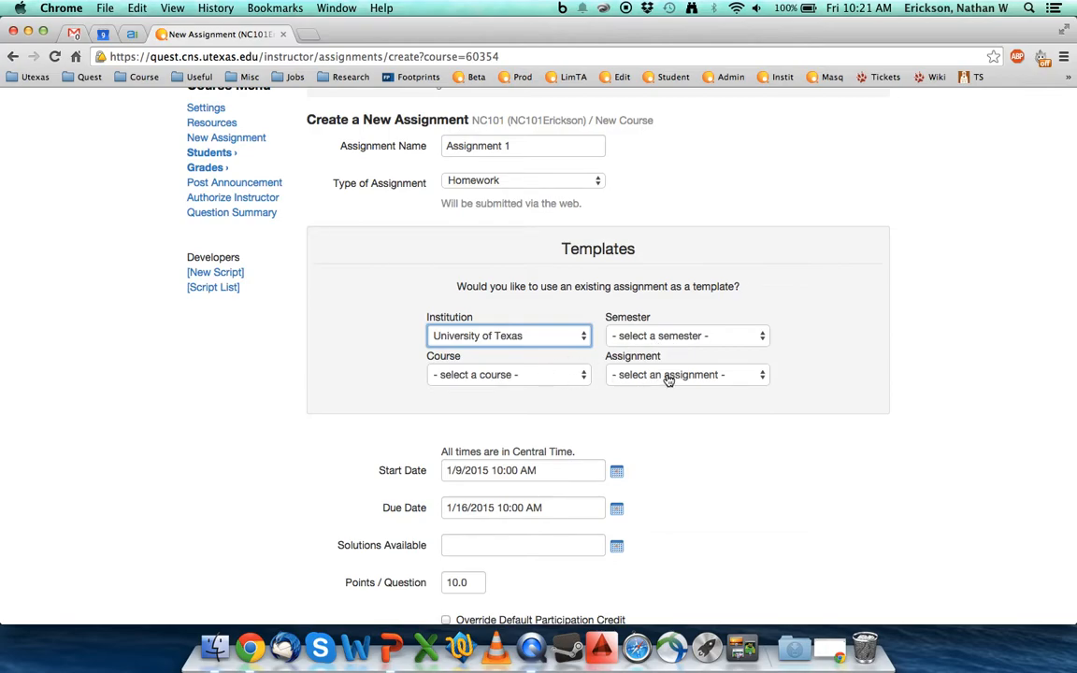
# - Set the assignment's start date to 01/09/2015 10:00 am
pyautogui.scroll(-2, 829, 374)
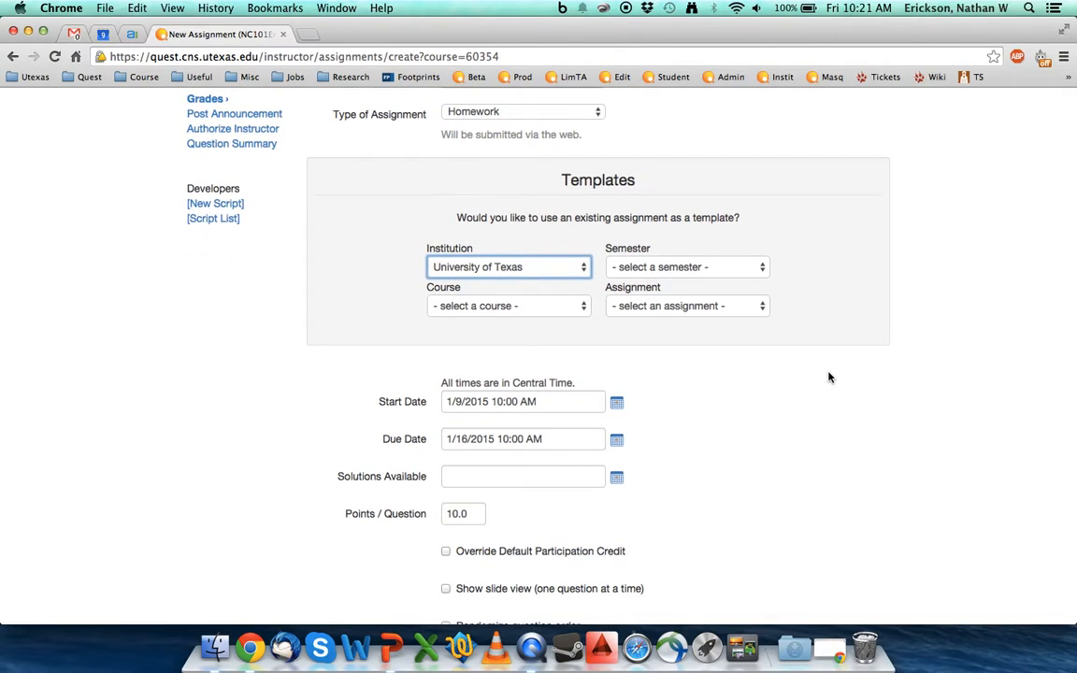
pyautogui.scroll(-1, 829, 378)
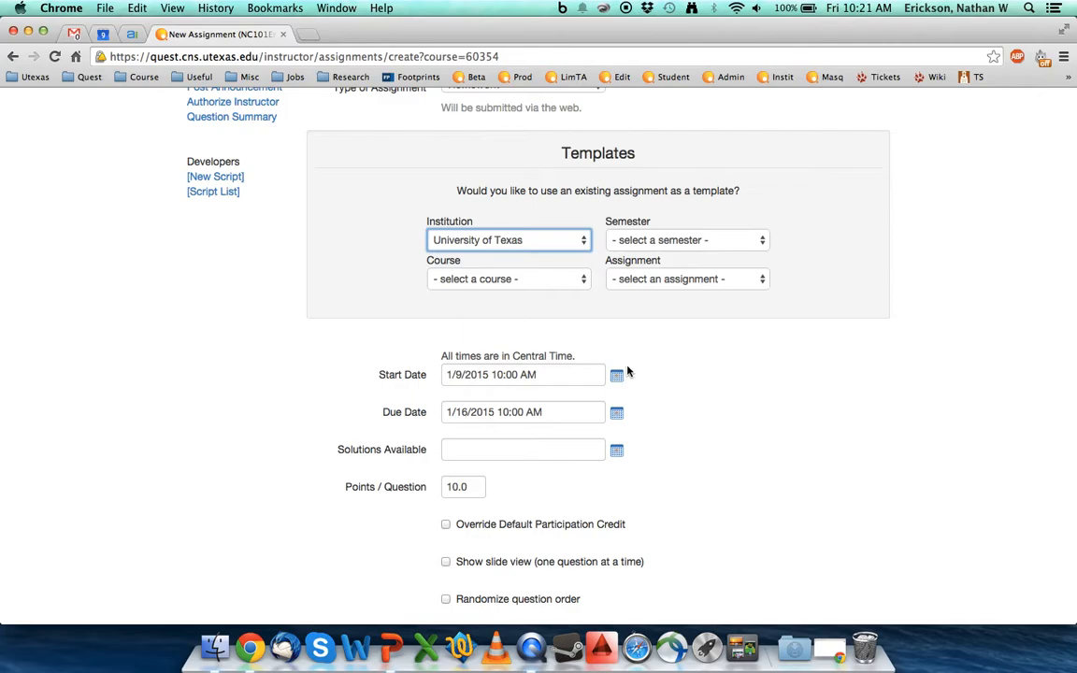
pyautogui.scroll(-2, 539, 401)
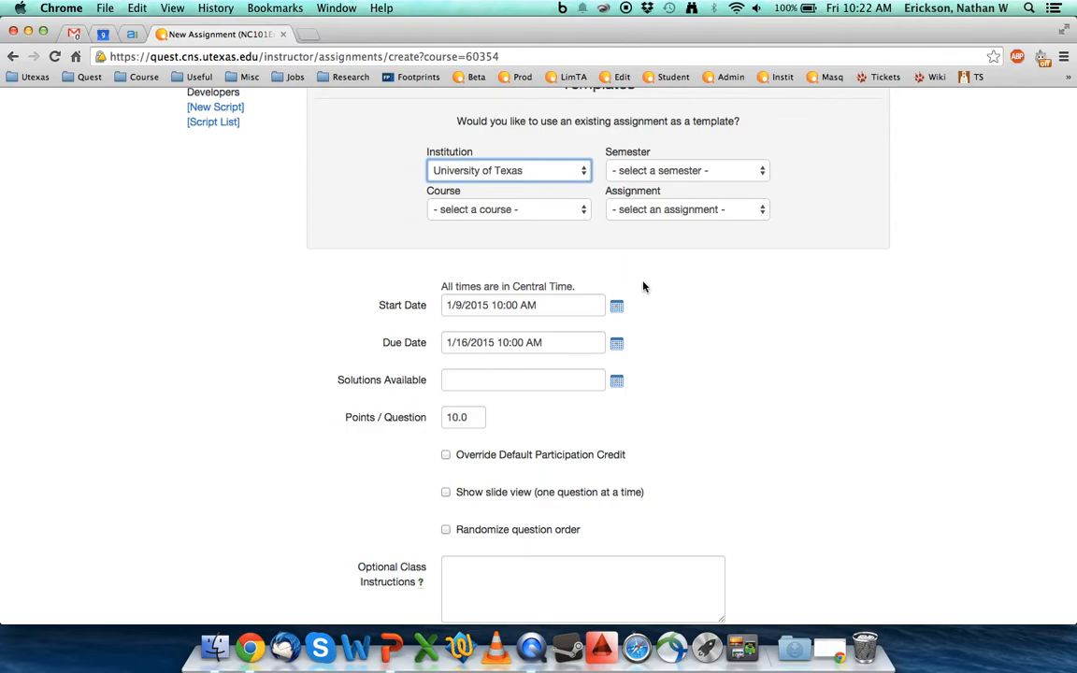
pyautogui.click(617, 306)
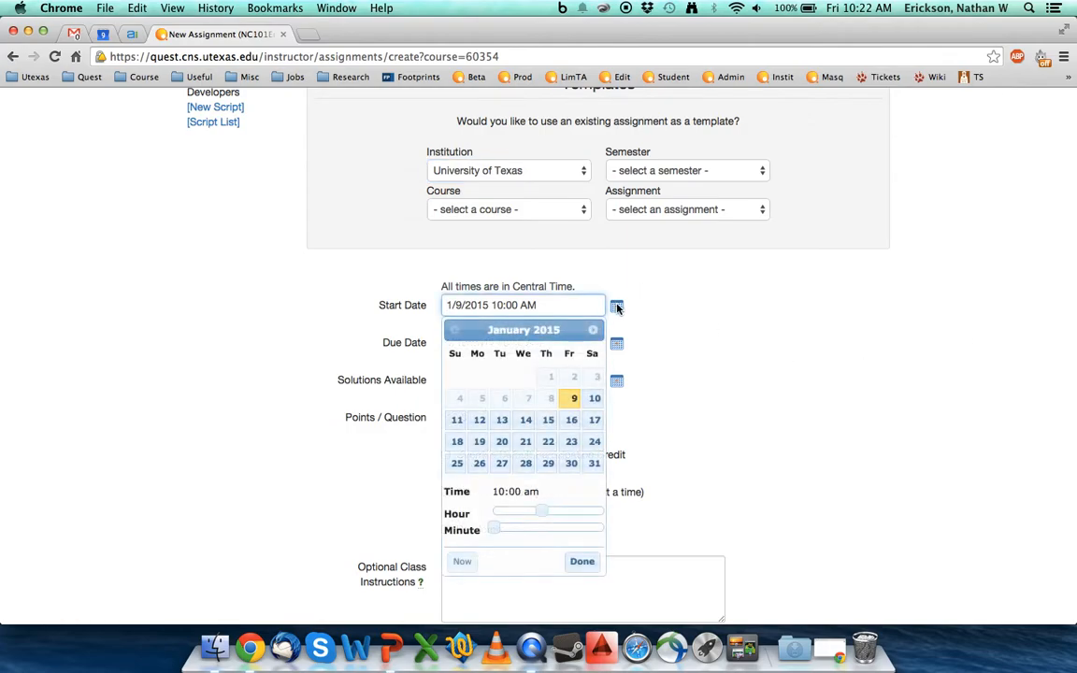
pyautogui.click(570, 401)
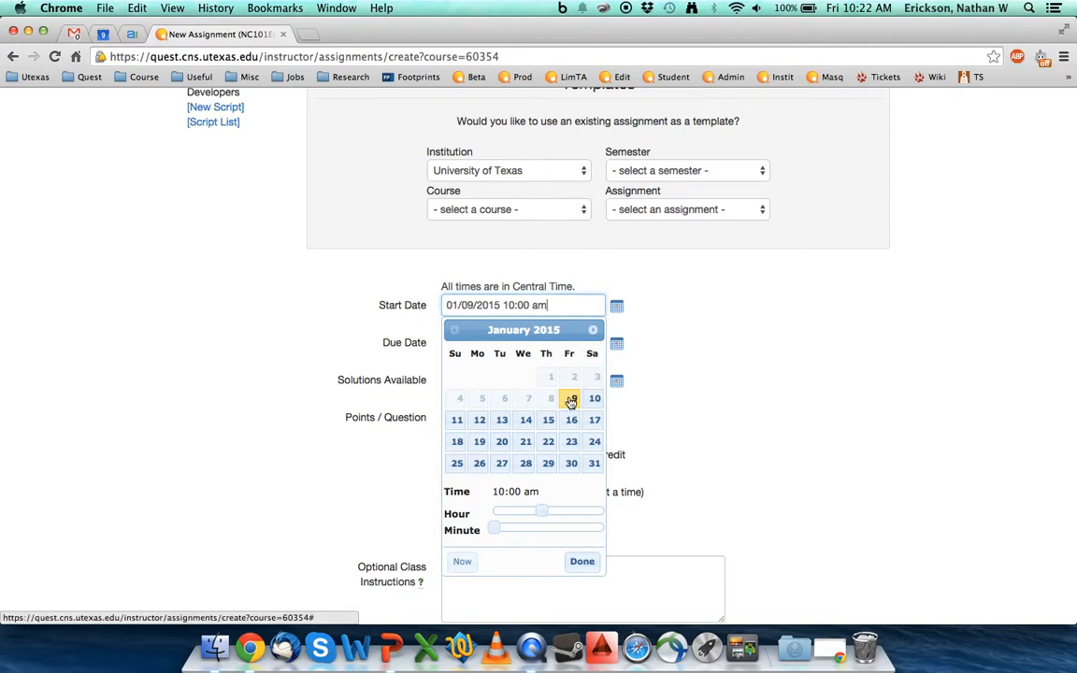
pyautogui.click(580, 564)
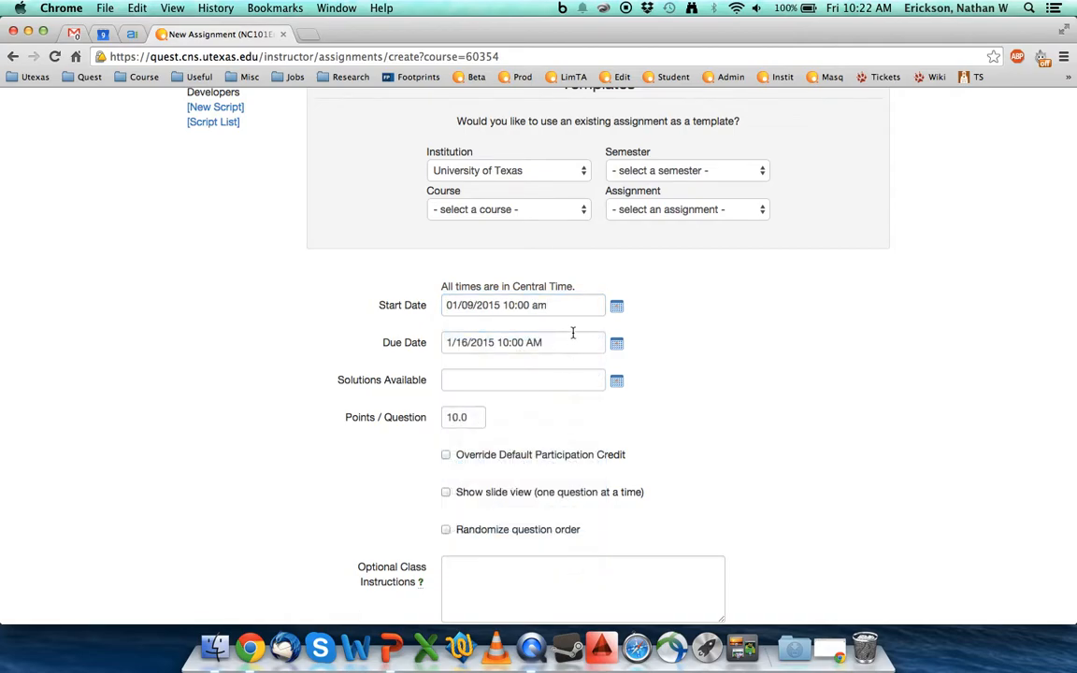
# - Set the assignment's due date to 01/16/2015 10:00 am
pyautogui.click(617, 346)
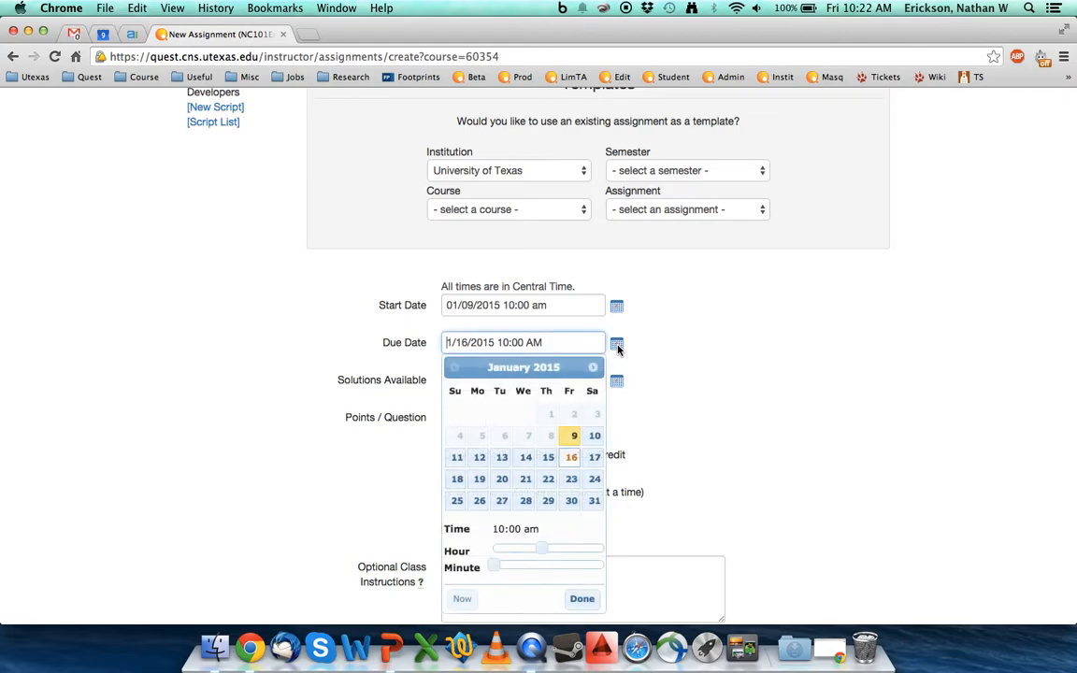
pyautogui.click(571, 456)
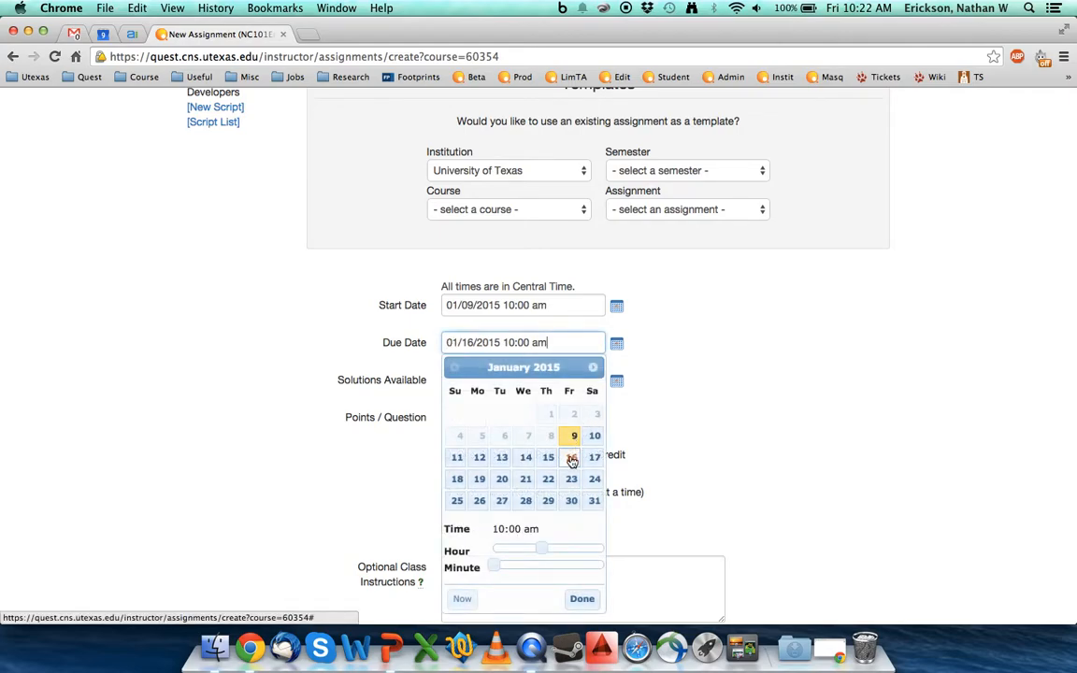
pyautogui.click(581, 598)
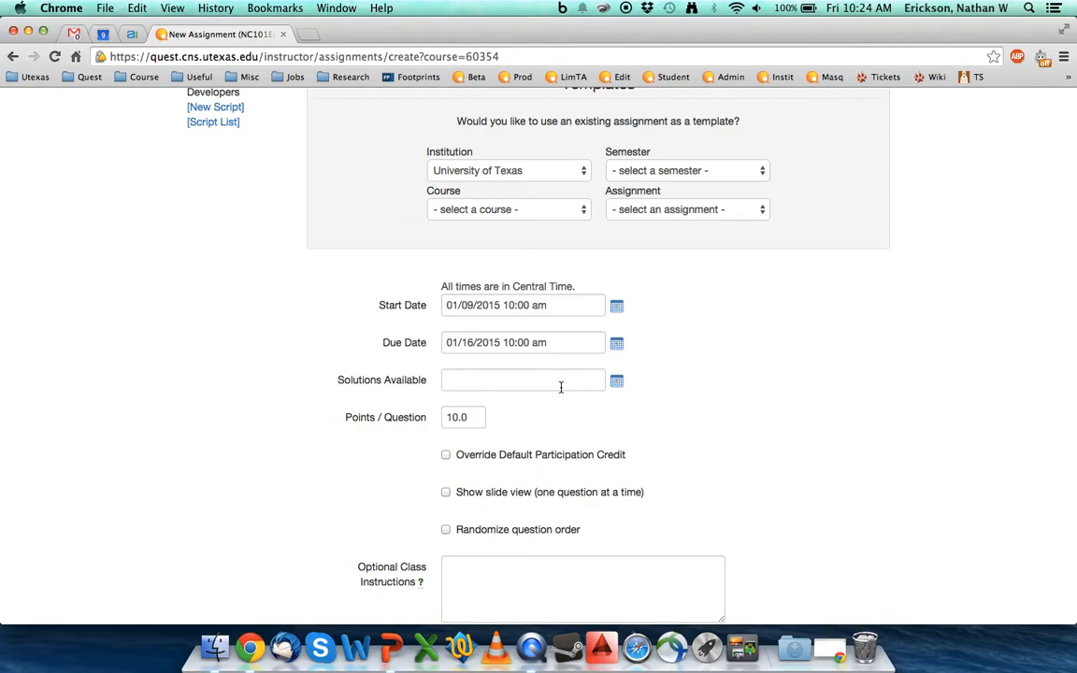
# - Create the assignment with no class instructions and agree to continue without a date for viewing solutions
pyautogui.scroll(-2, 561, 387)
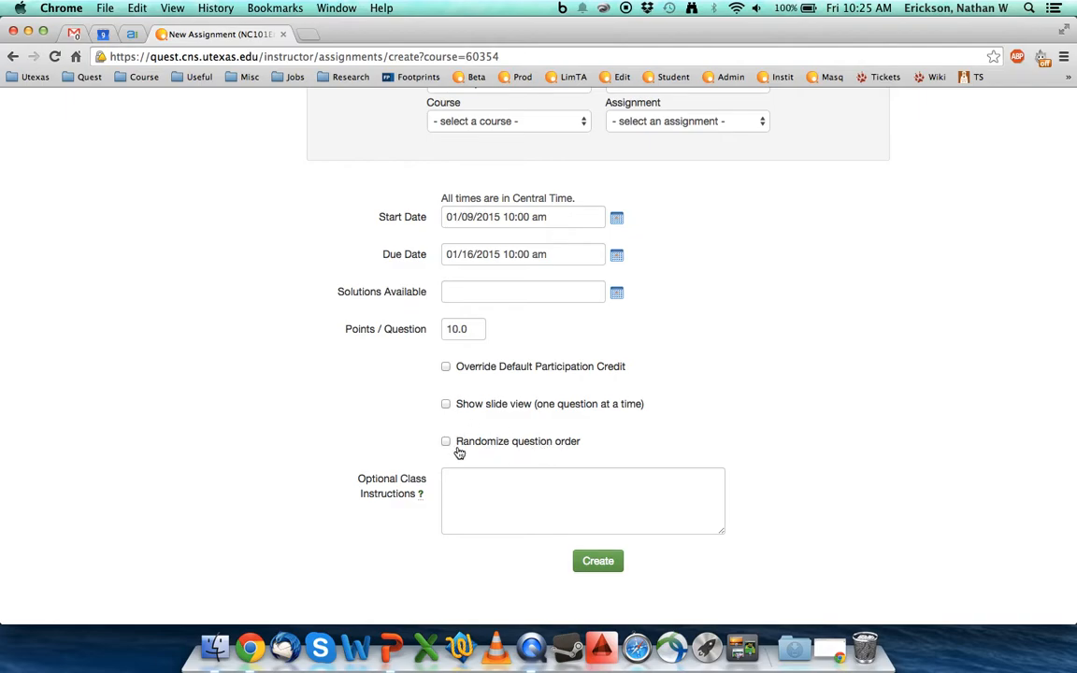
pyautogui.click(507, 482)
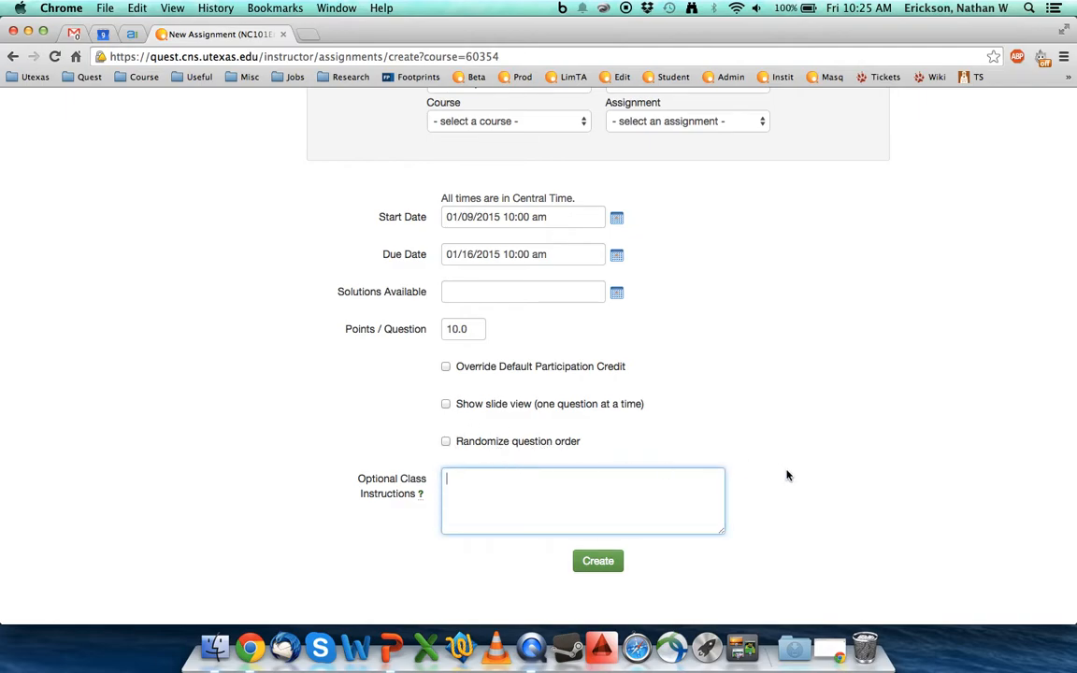
pyautogui.scroll(-2, 801, 482)
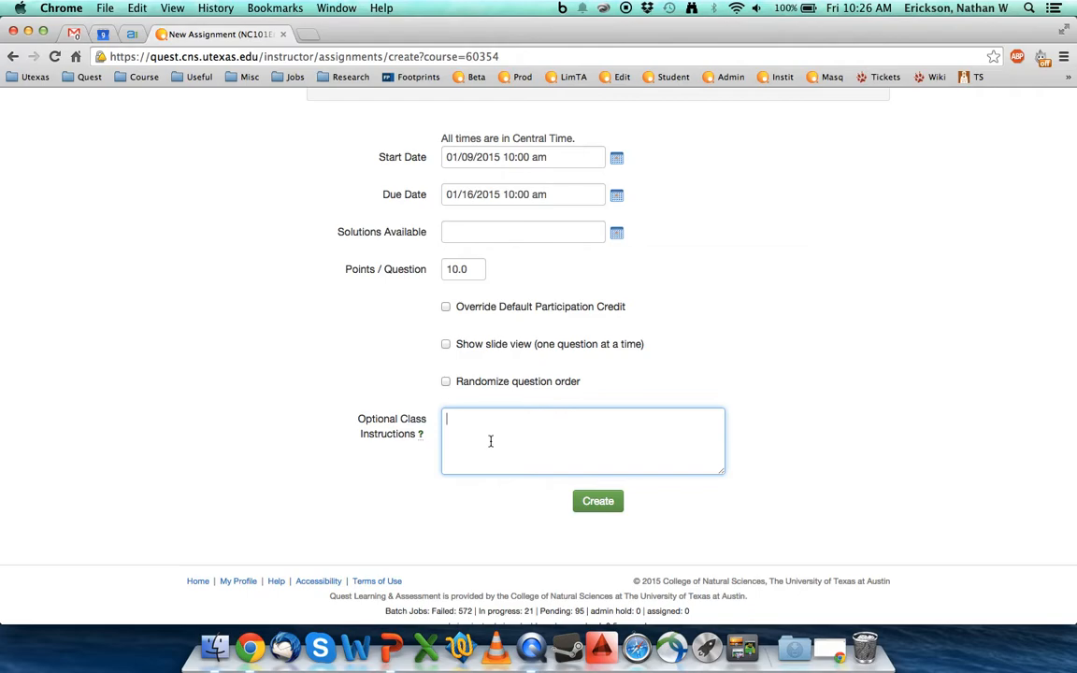
pyautogui.click(591, 503)
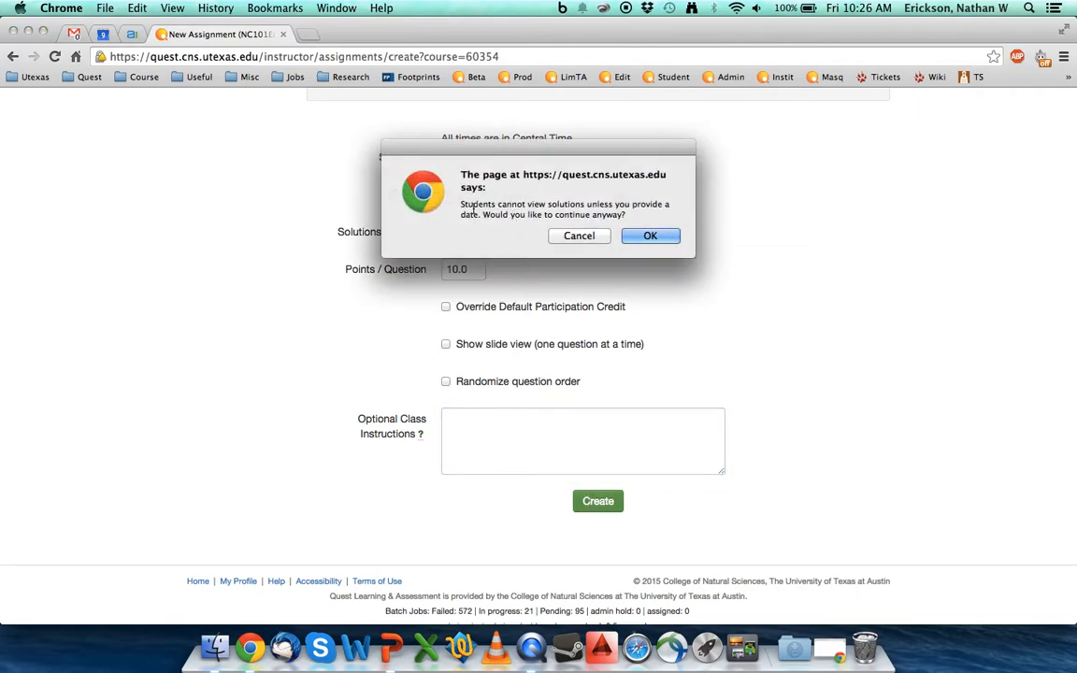
pyautogui.click(640, 235)
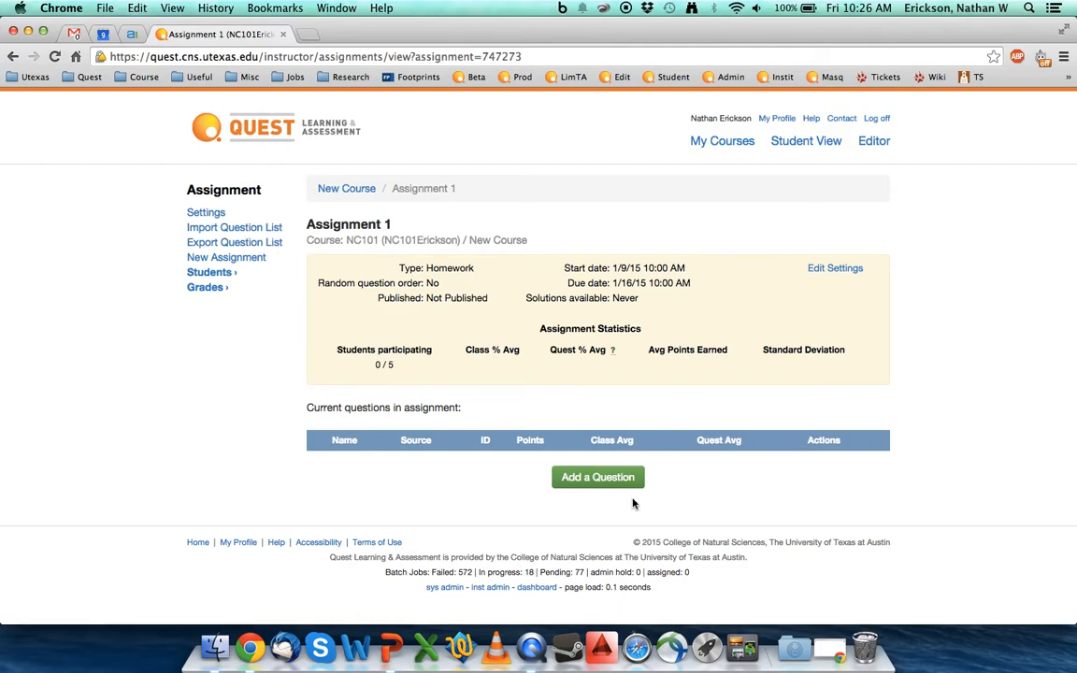
# - Start adding a question to Assignment 1 and look through the available question areas, keeping All Physics
pyautogui.click(604, 478)
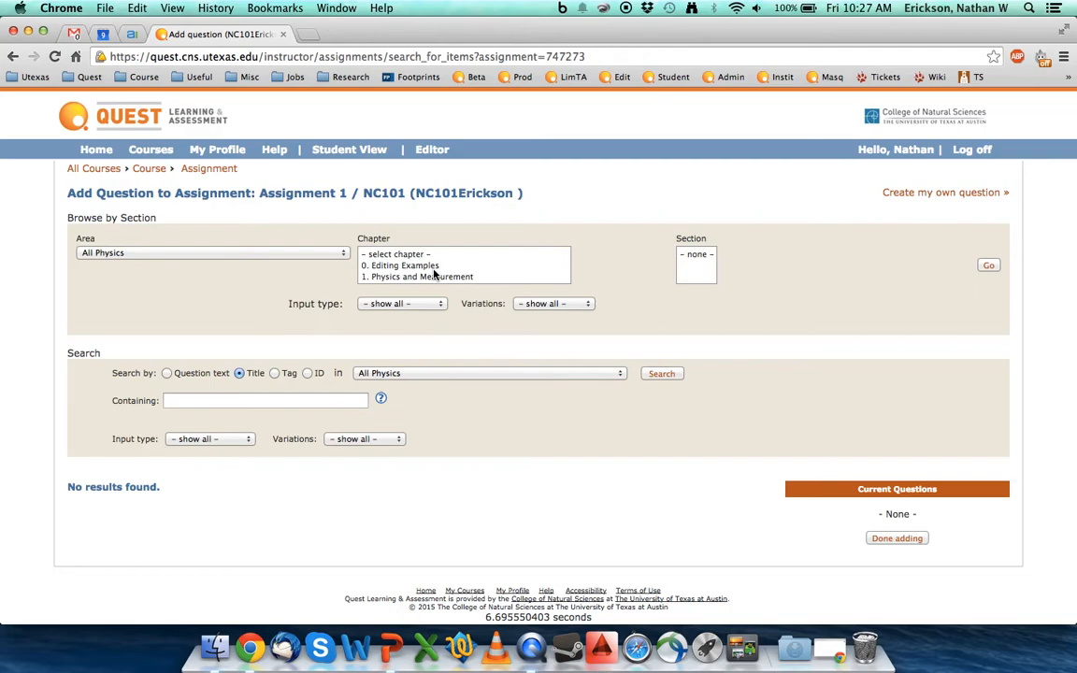
pyautogui.click(307, 254)
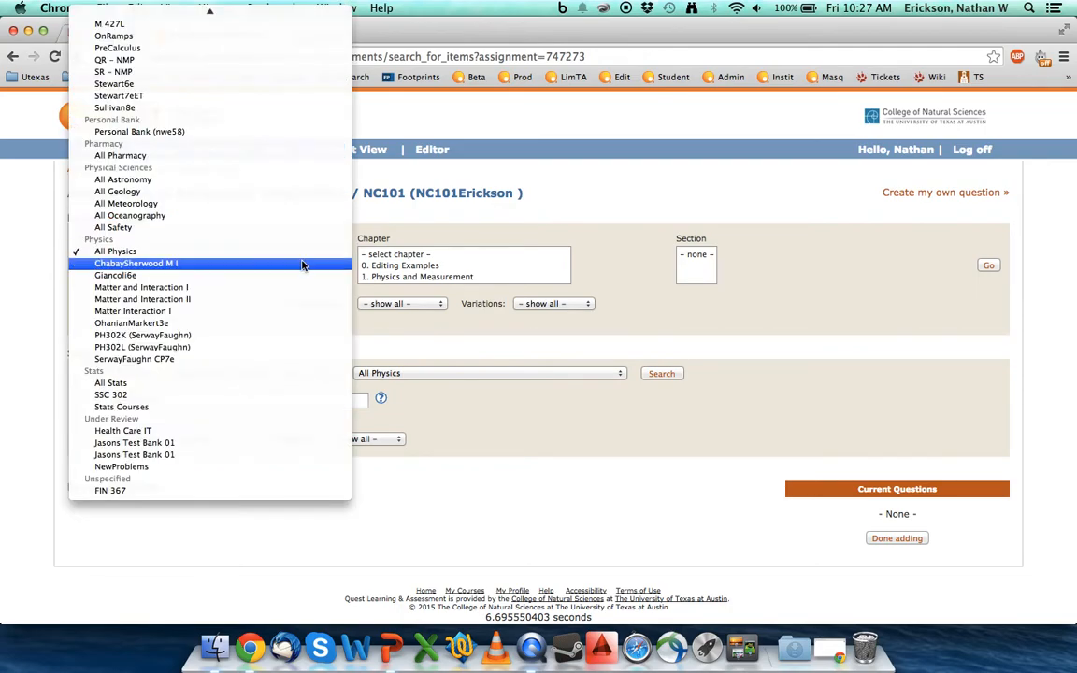
pyautogui.scroll(10, 288, 297)
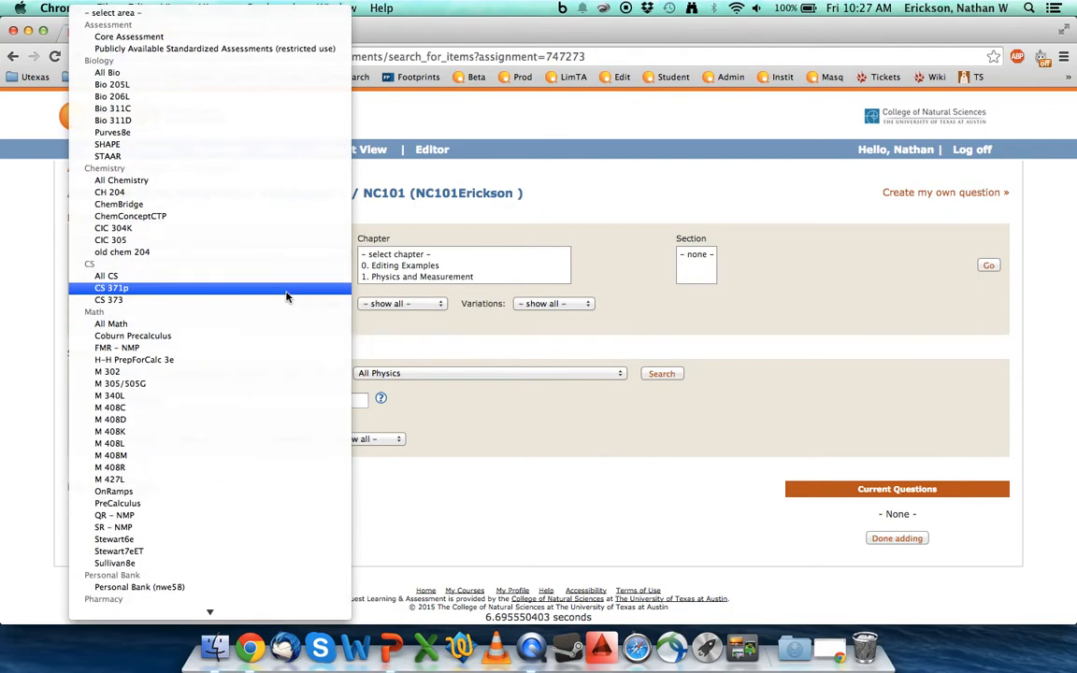
pyautogui.scroll(-6, 288, 298)
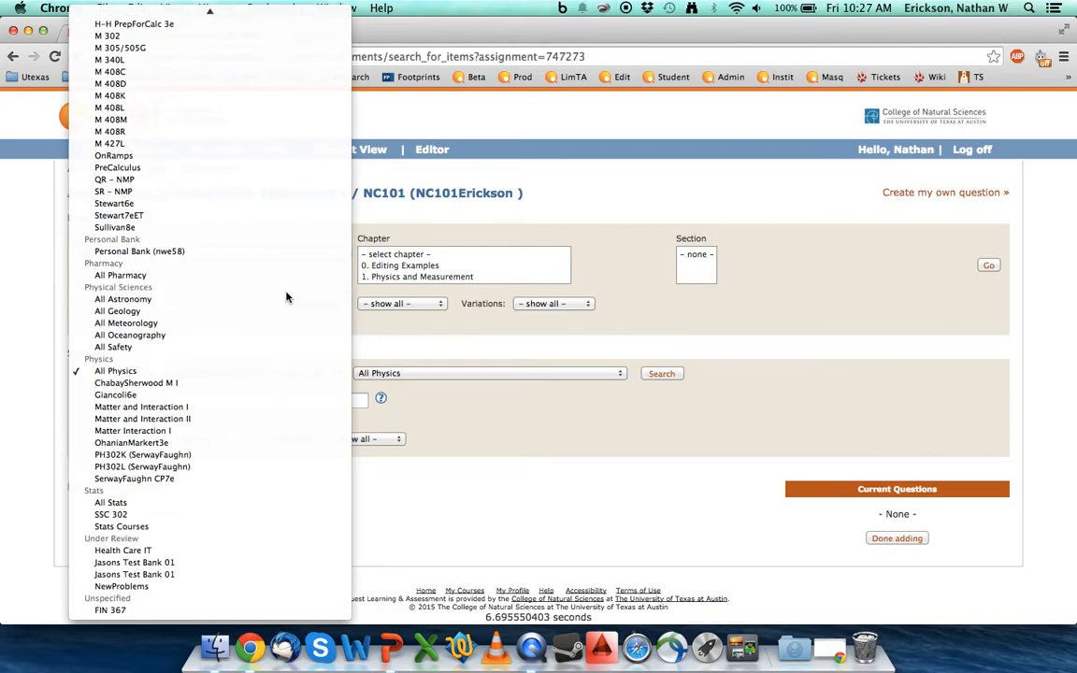
pyautogui.scroll(10, 287, 297)
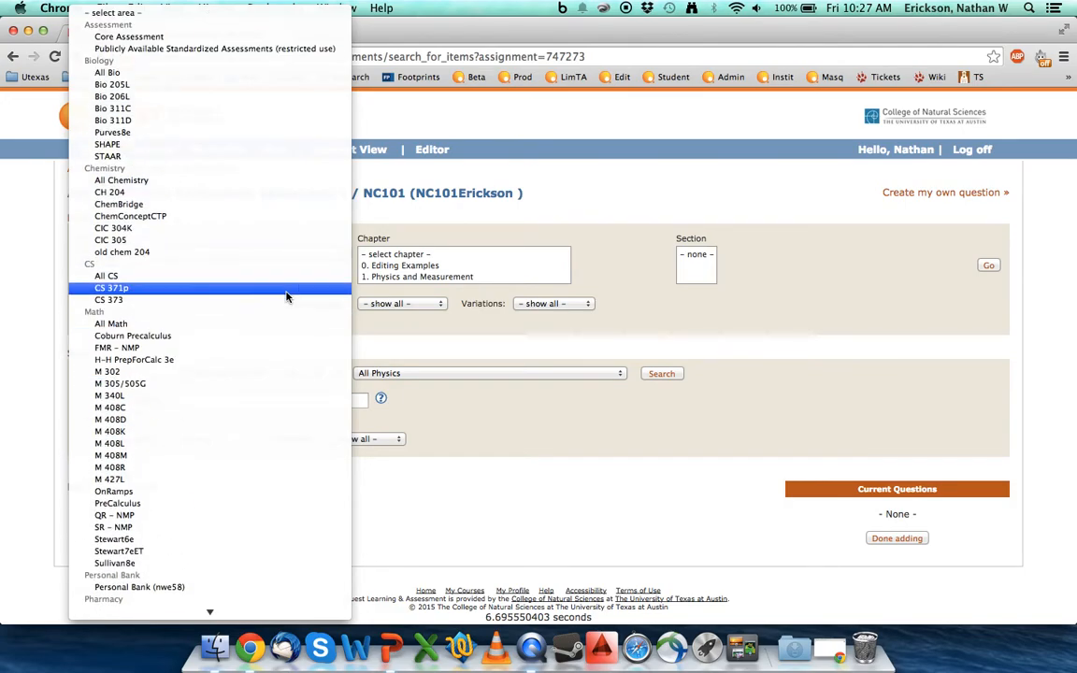
pyautogui.click(615, 294)
# - List the All Physics questions from chapter "2. Motion in One Dimension", section "2. Velocity and Speed"
pyautogui.scroll(-1, 463, 275)
pyautogui.scroll(-1, 464, 276)
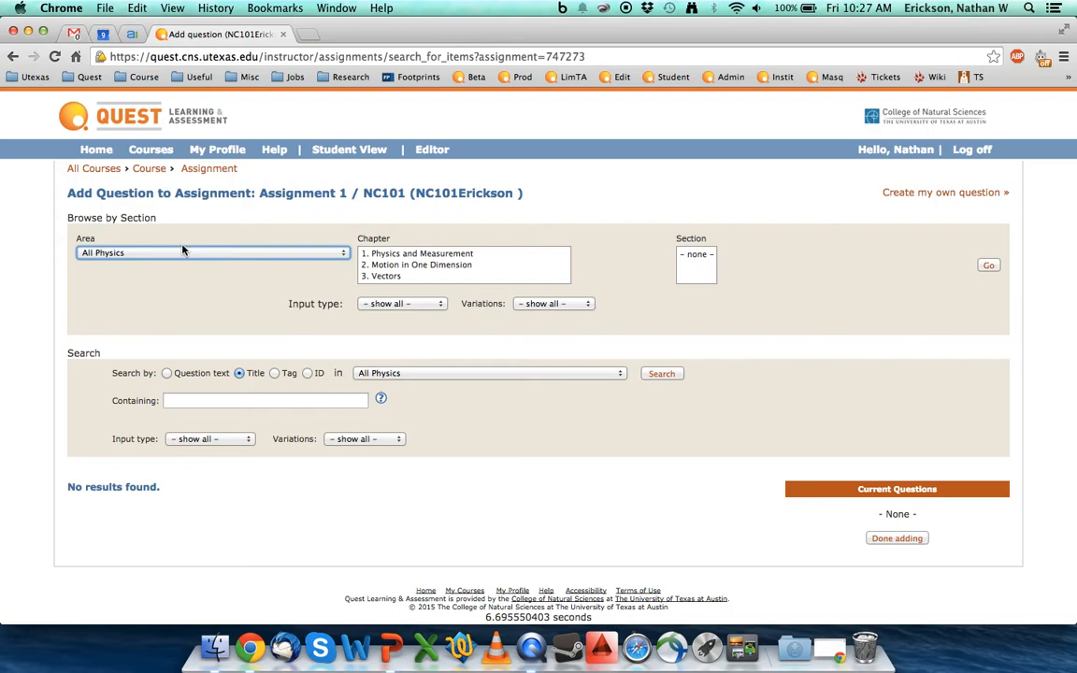
pyautogui.click(428, 265)
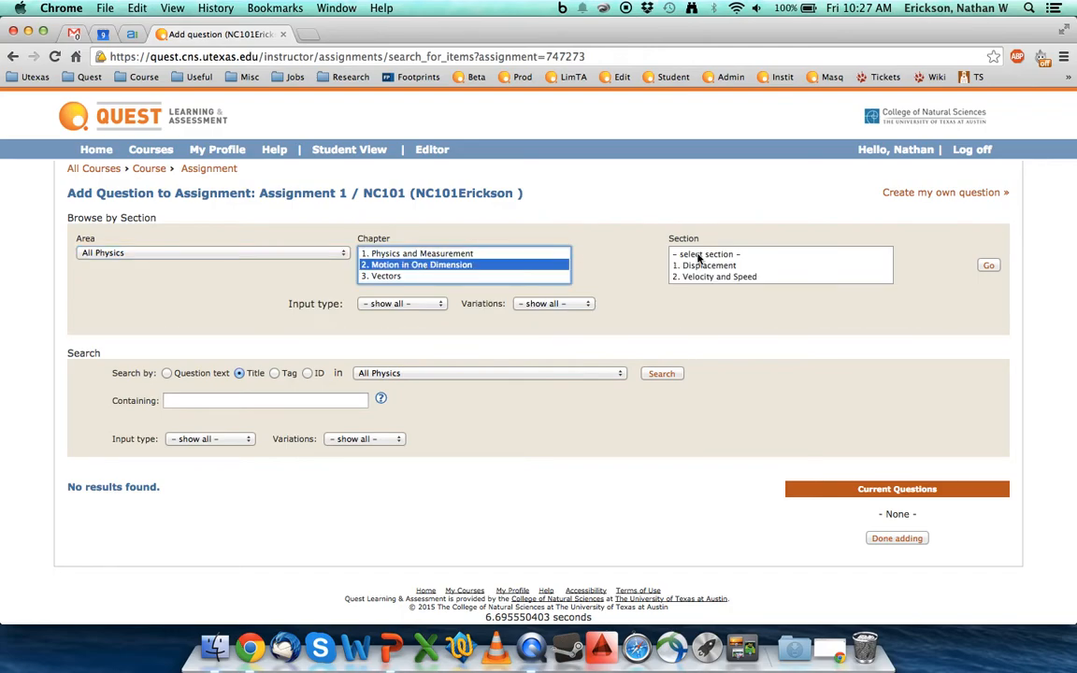
pyautogui.scroll(-2, 748, 277)
pyautogui.scroll(2, 748, 276)
pyautogui.scroll(-3, 735, 280)
pyautogui.scroll(1, 739, 281)
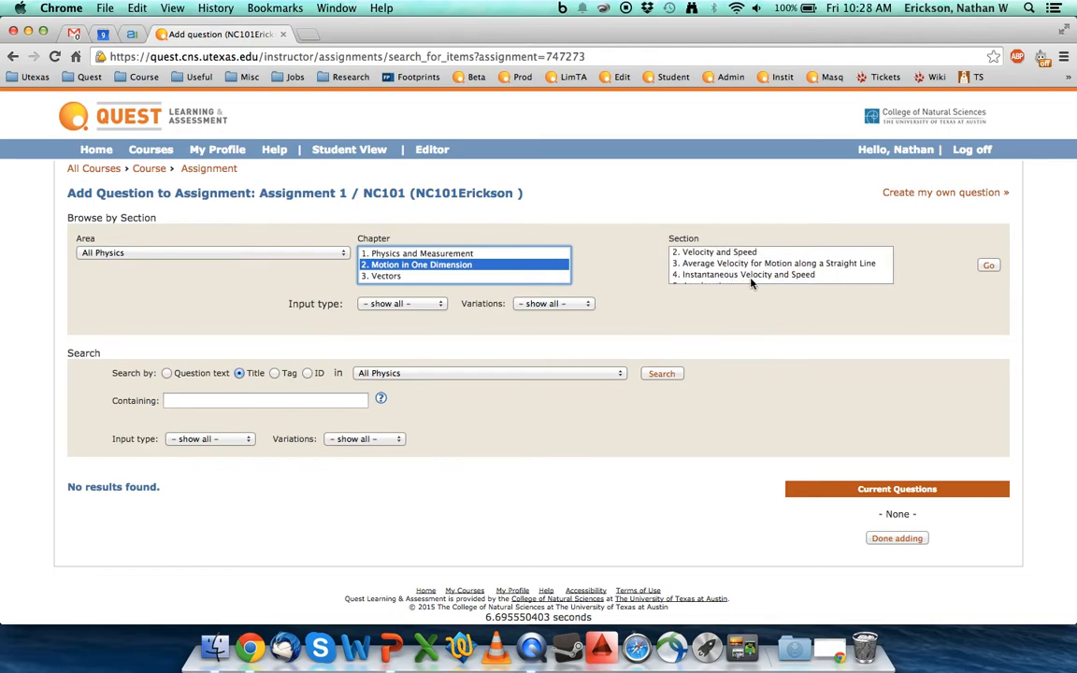
pyautogui.scroll(-3, 751, 281)
pyautogui.scroll(4, 754, 280)
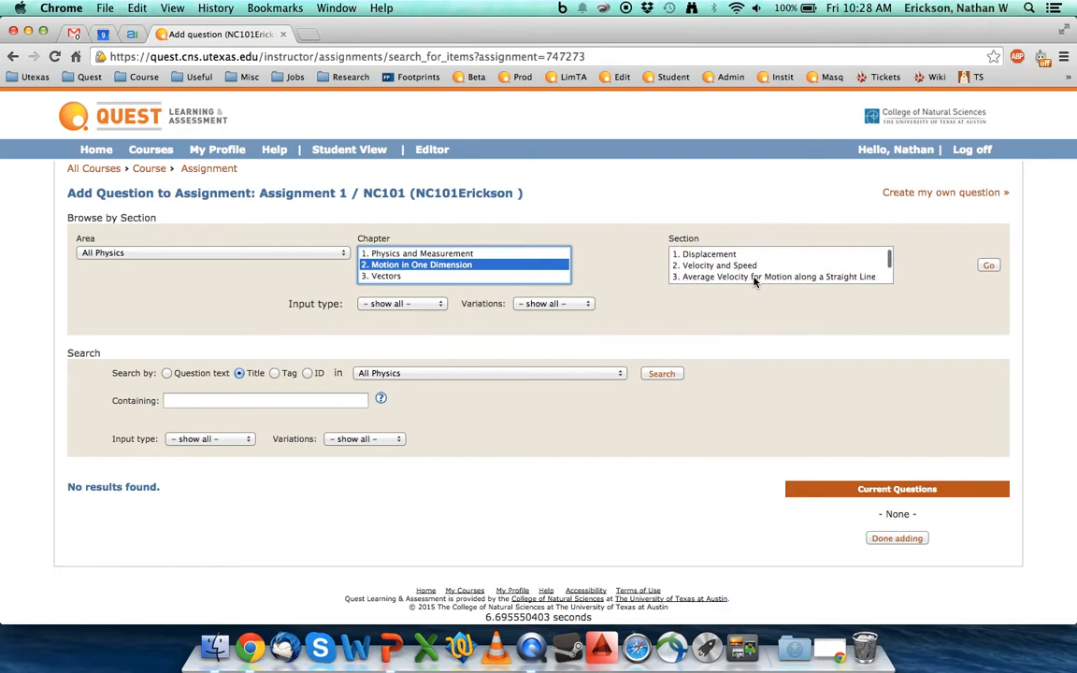
pyautogui.click(743, 265)
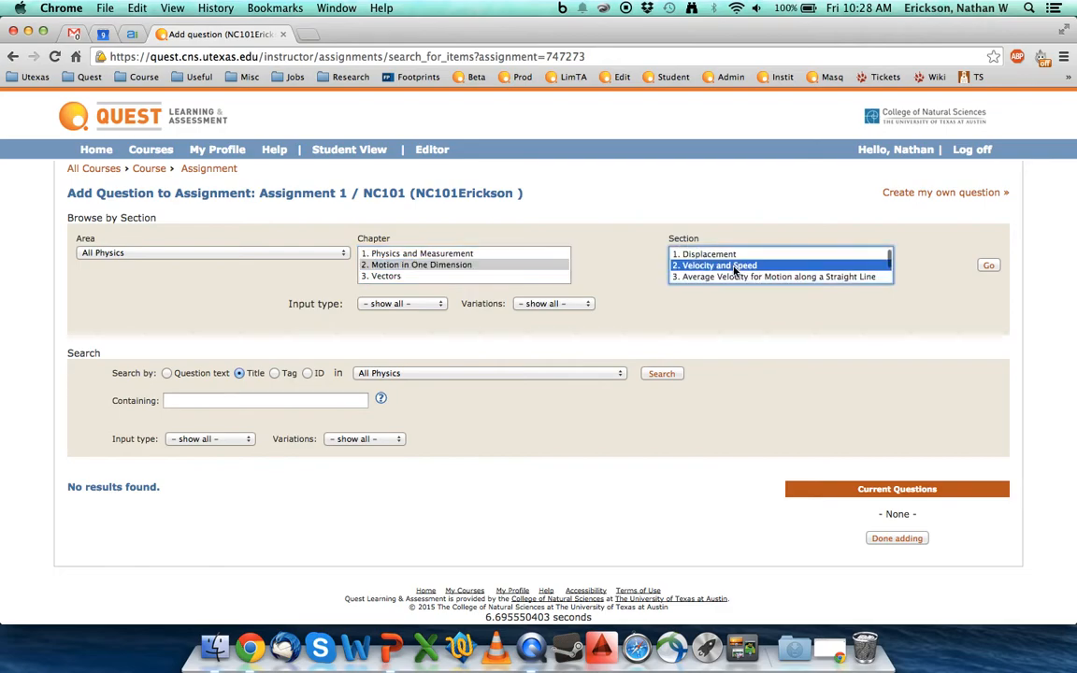
pyautogui.click(989, 266)
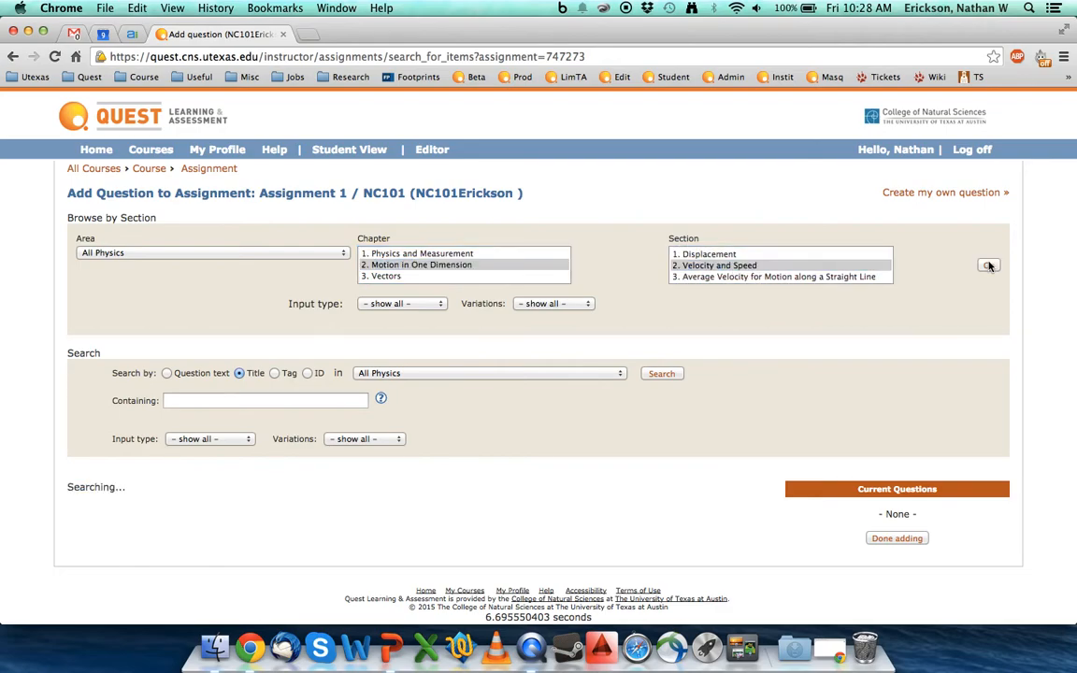
# - Look through the listed questions and open a preview of "AP M 1998 MC 3"
pyautogui.scroll(-3, 688, 379)
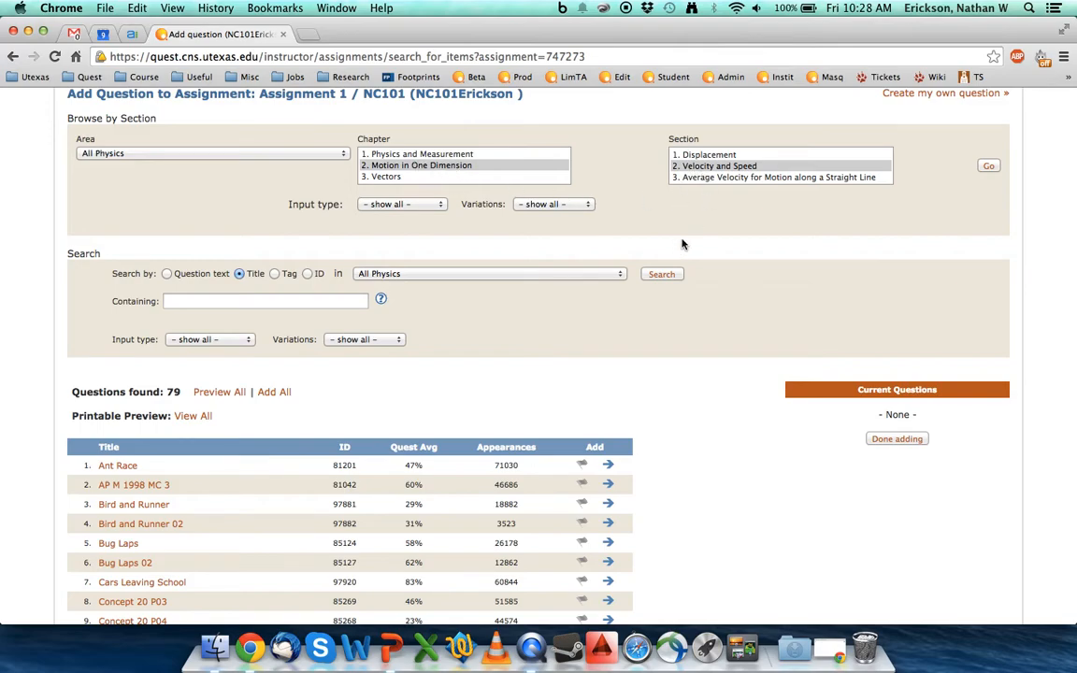
pyautogui.scroll(-5, 662, 254)
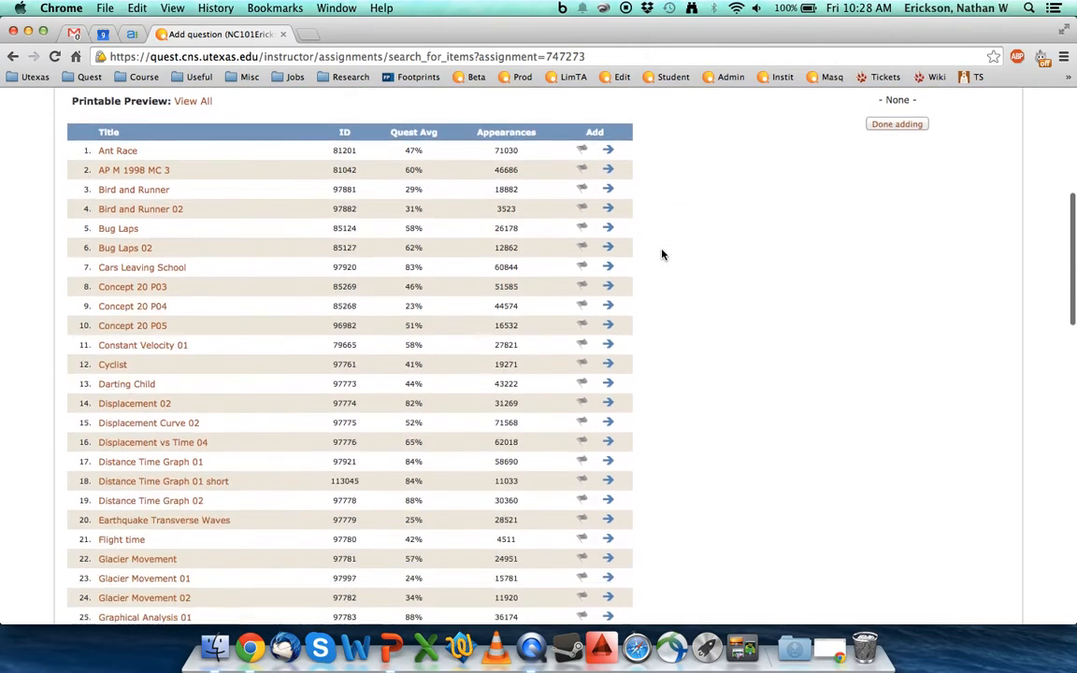
pyautogui.scroll(2, 662, 255)
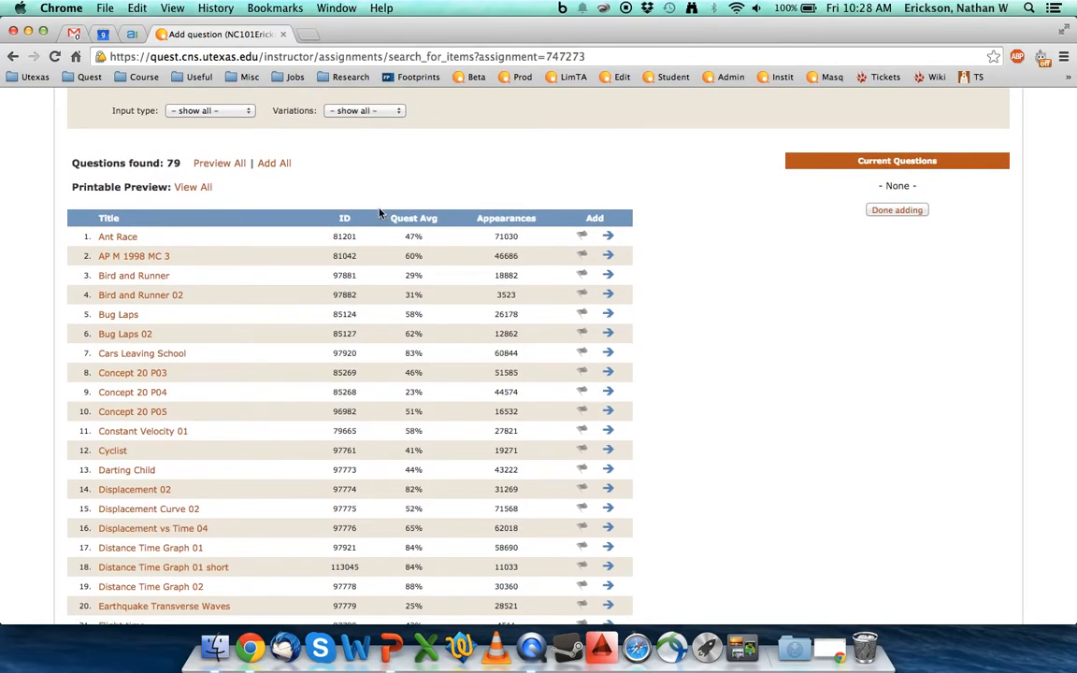
pyautogui.click(137, 255)
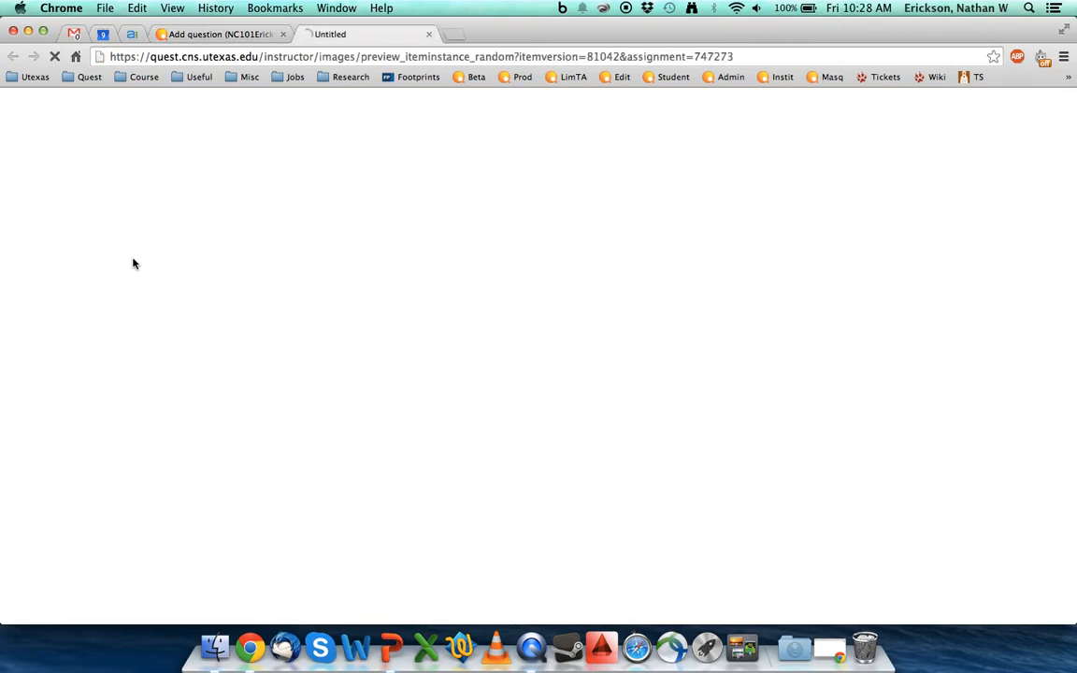
# - Close the question preview and add "Ant Race" and "Cyclist" to Assignment 1
pyautogui.click(429, 34)
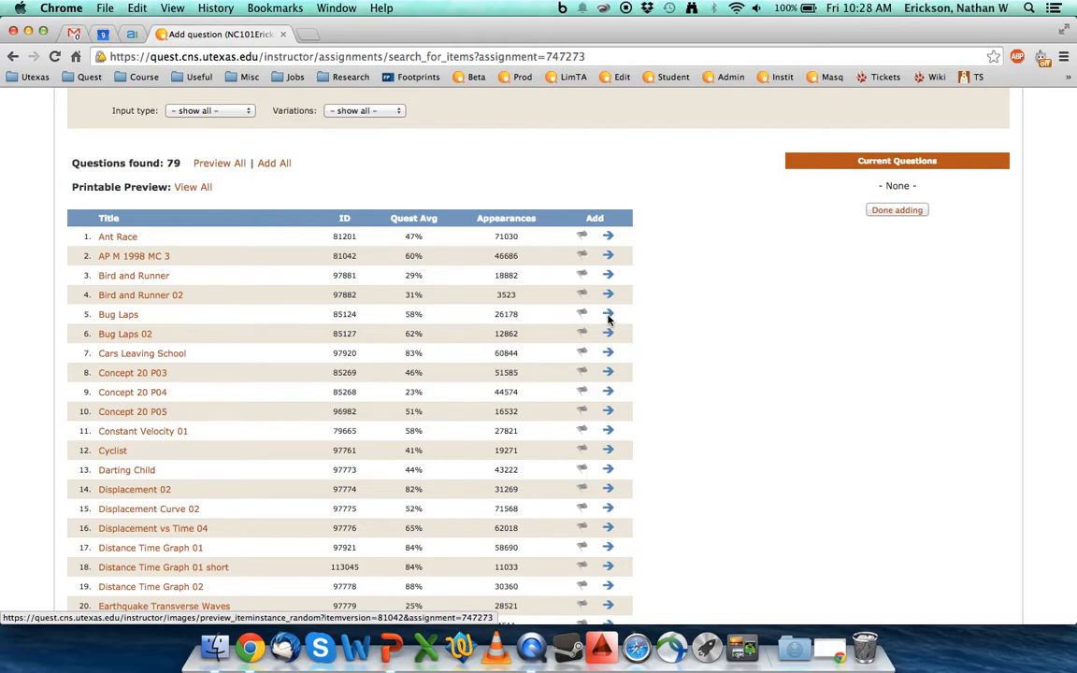
pyautogui.click(608, 237)
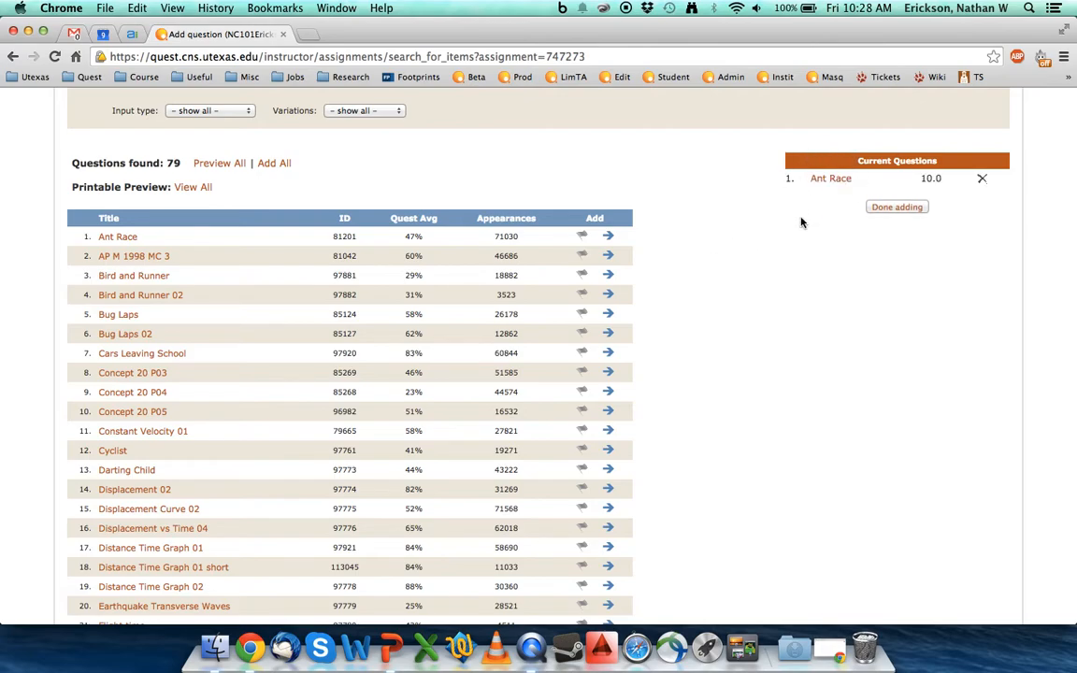
pyautogui.click(607, 450)
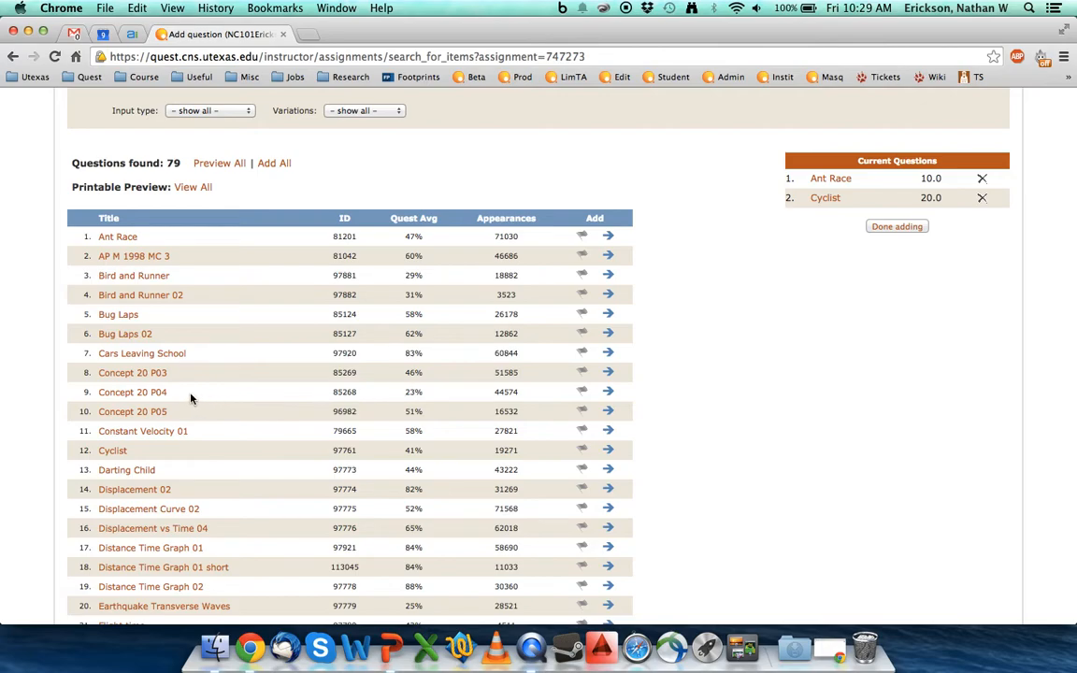
# - Open the preview of all found questions and look through them, examining "Ant Race" and "Cyclist" with their explanations
pyautogui.click(224, 168)
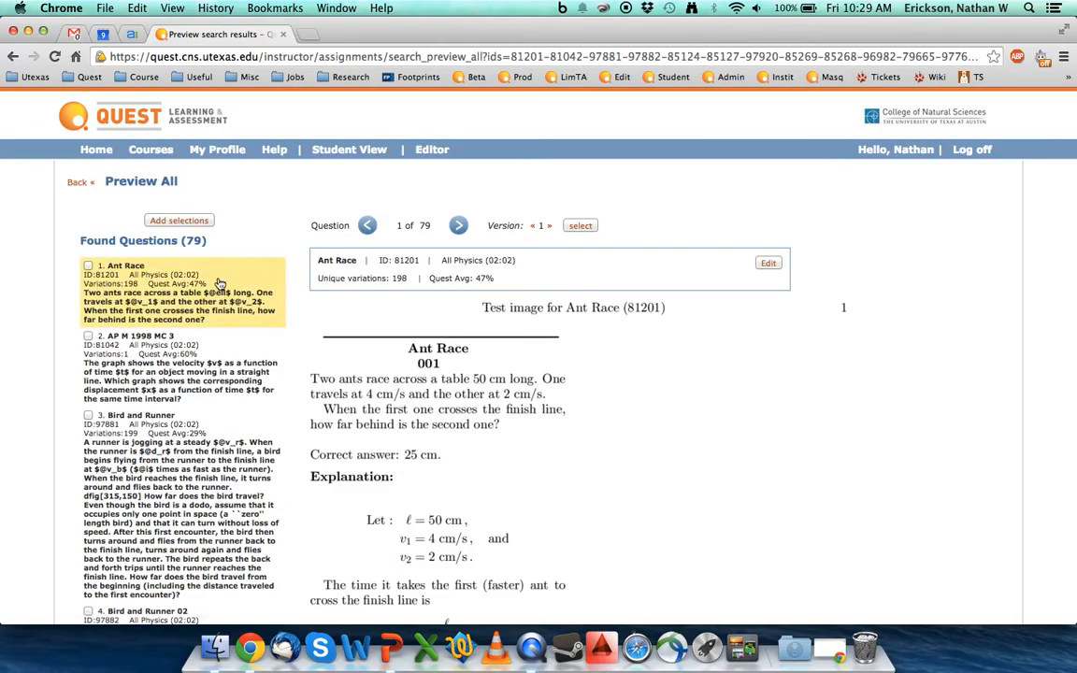
pyautogui.scroll(-5, 215, 283)
pyautogui.scroll(5, 208, 283)
pyautogui.click(160, 301)
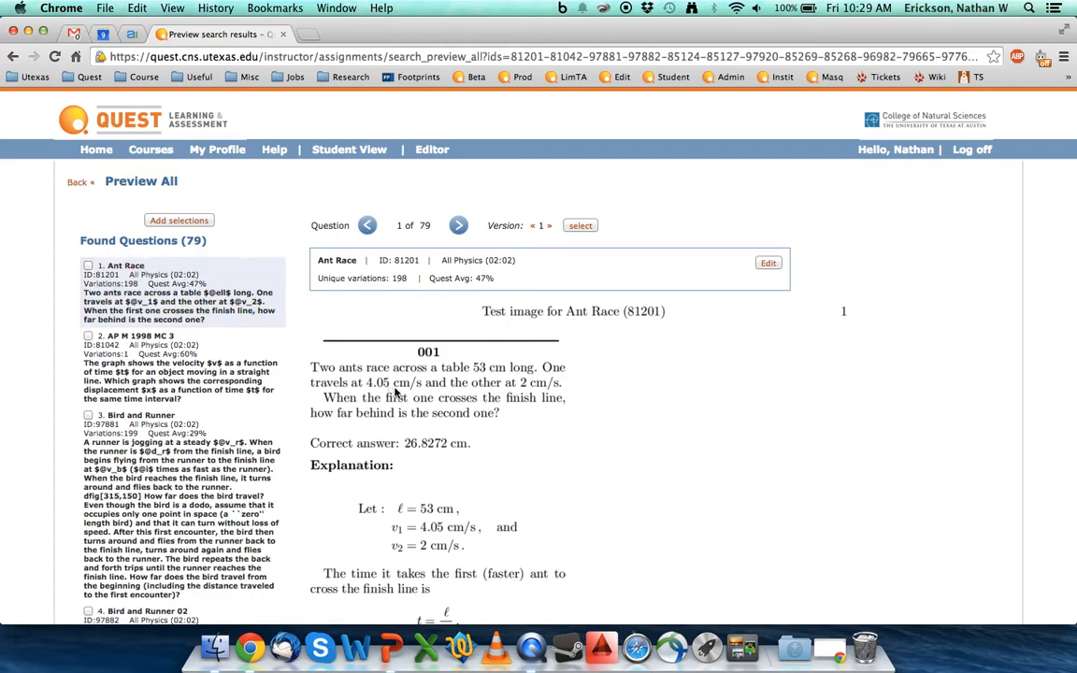
pyautogui.scroll(-5, 348, 374)
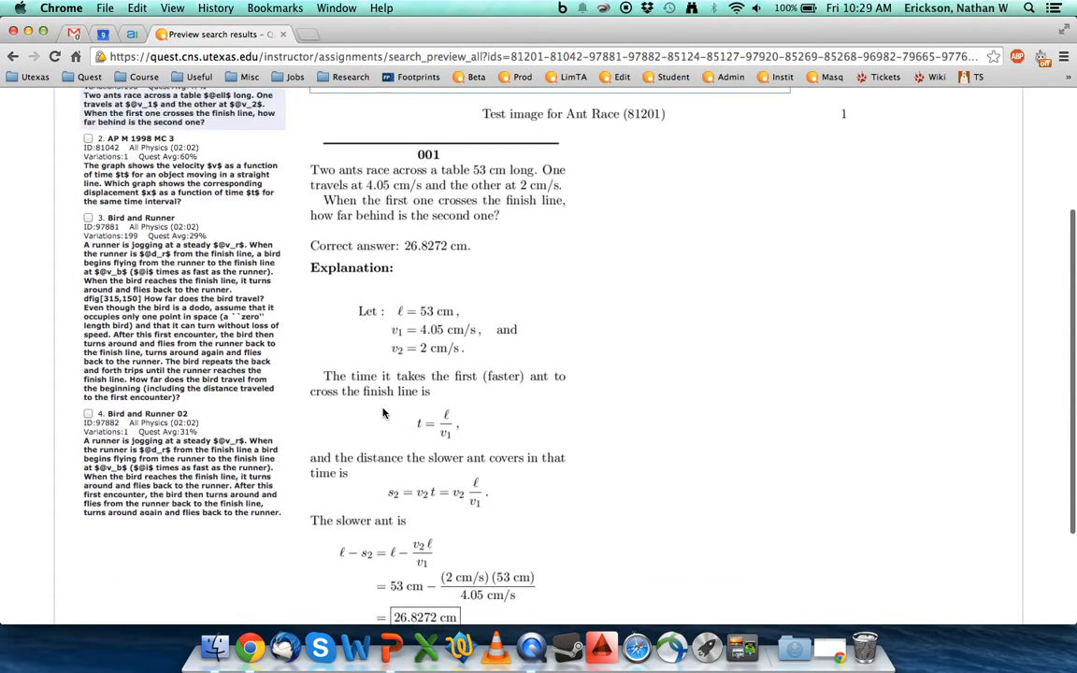
pyautogui.scroll(-10, 195, 429)
pyautogui.scroll(3, 196, 428)
pyautogui.scroll(-3, 196, 429)
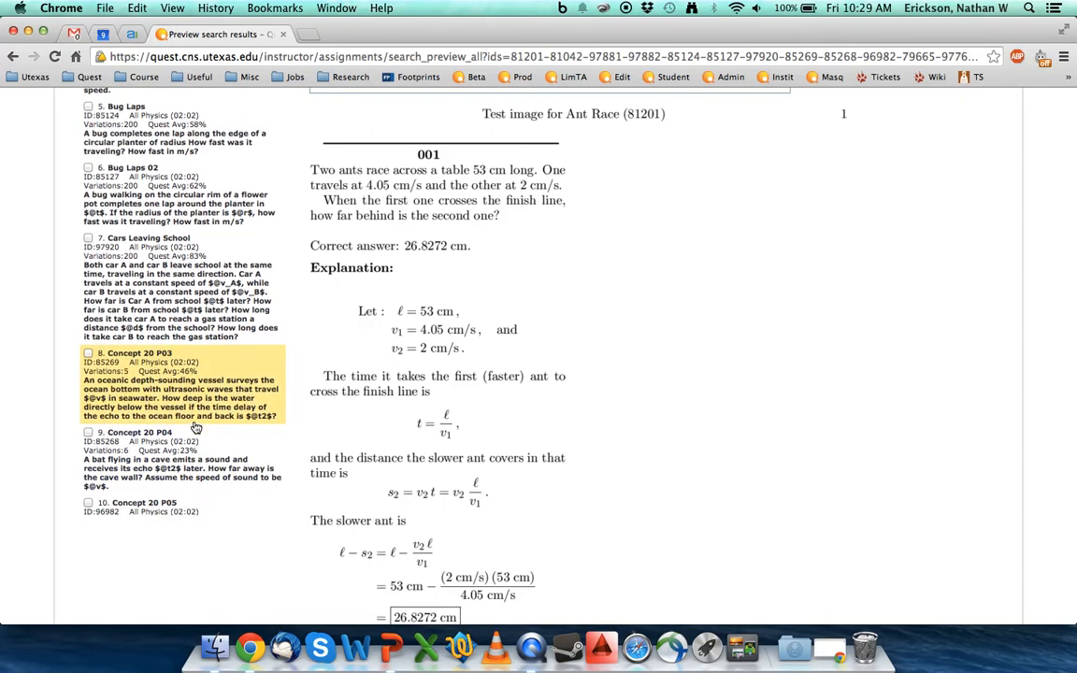
pyautogui.scroll(-6, 195, 428)
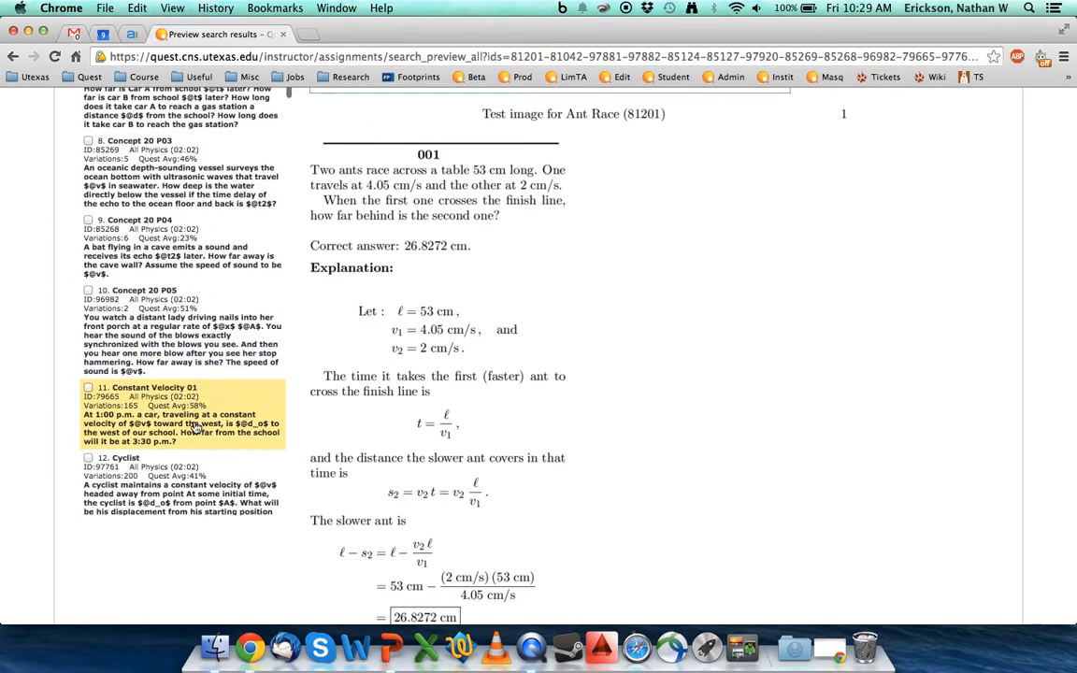
pyautogui.click(196, 428)
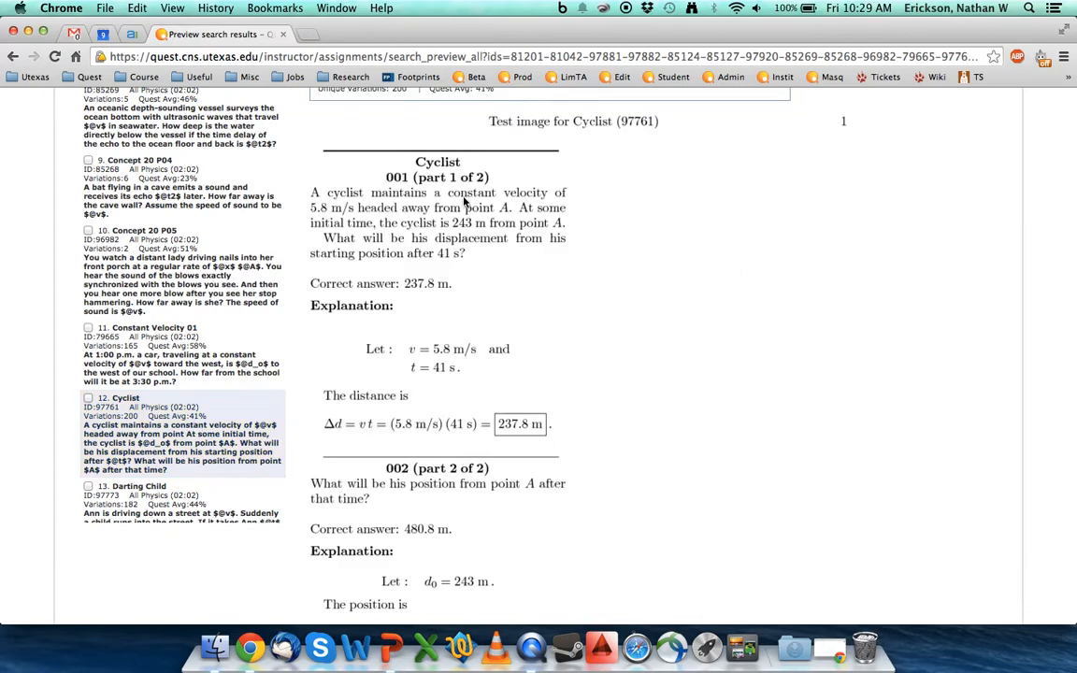
pyautogui.scroll(-1, 452, 401)
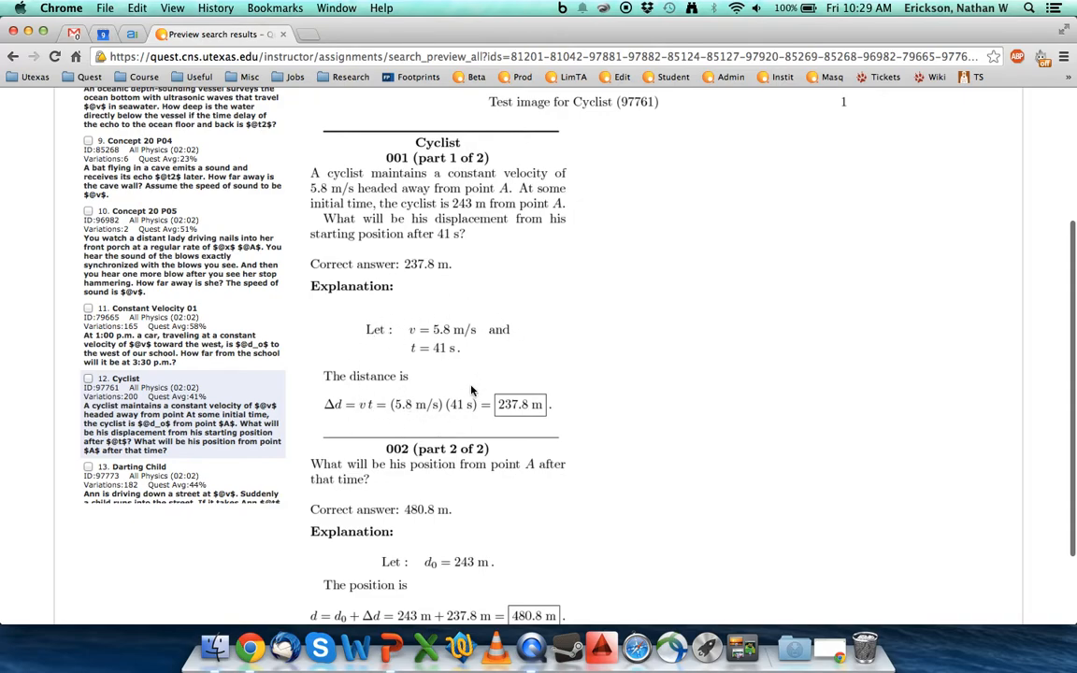
pyautogui.scroll(-5, 169, 305)
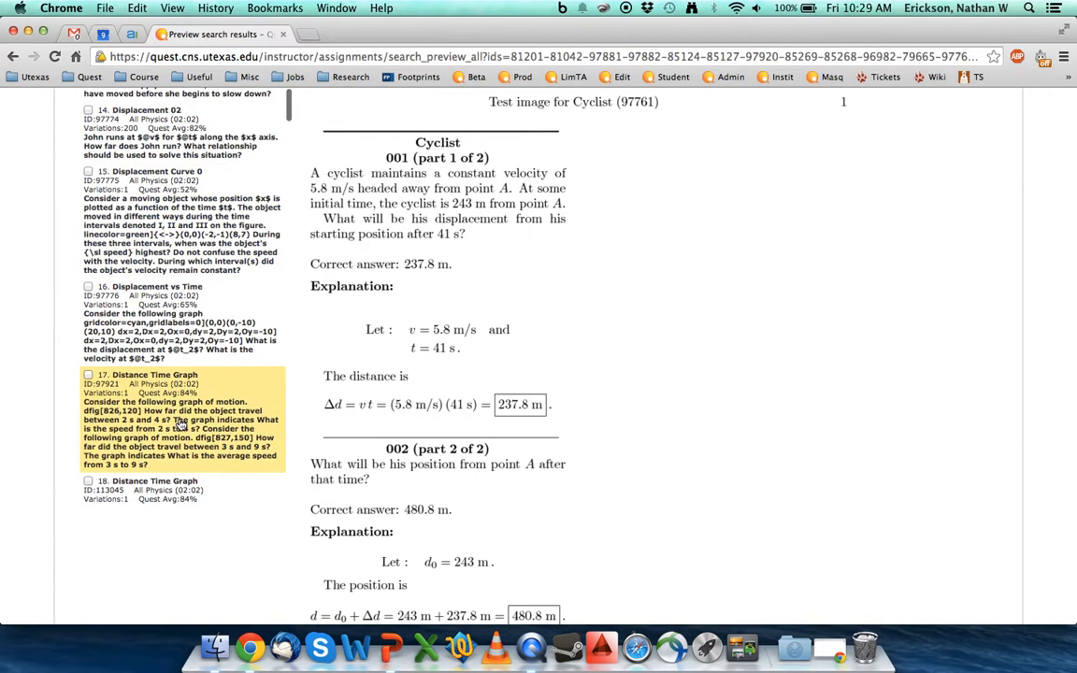
# - Select "Displacement vs Time 04" and "Glacier Movement 02" in the preview and add both to the assignment
pyautogui.click(169, 305)
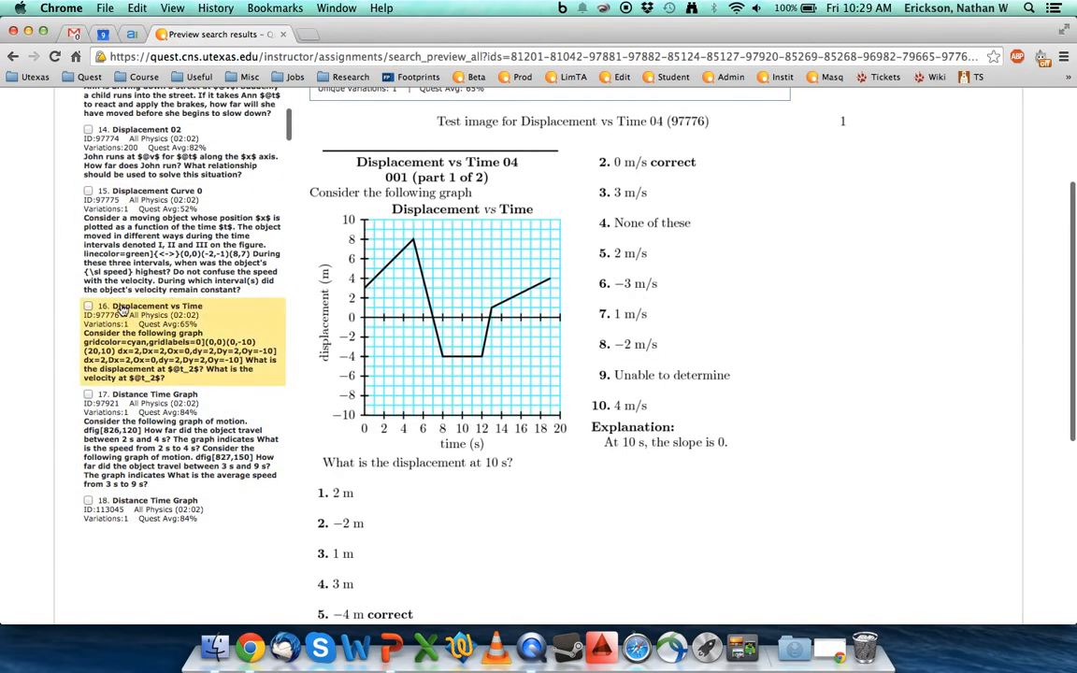
pyautogui.click(88, 309)
pyautogui.scroll(-5, 144, 430)
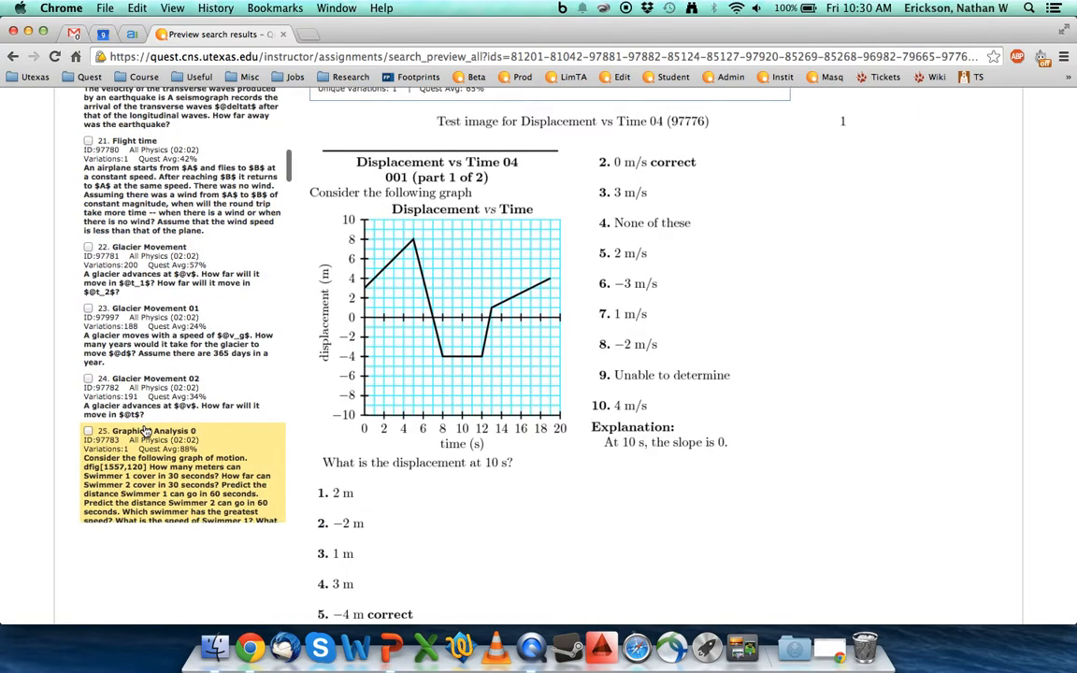
pyautogui.click(147, 382)
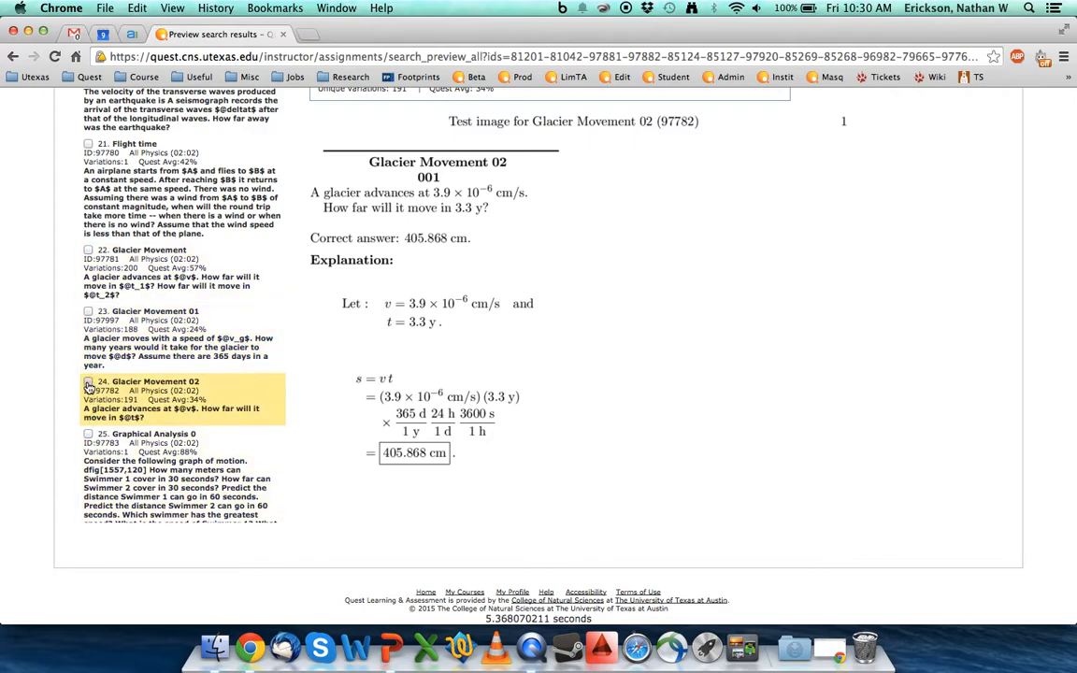
pyautogui.scroll(20, 140, 346)
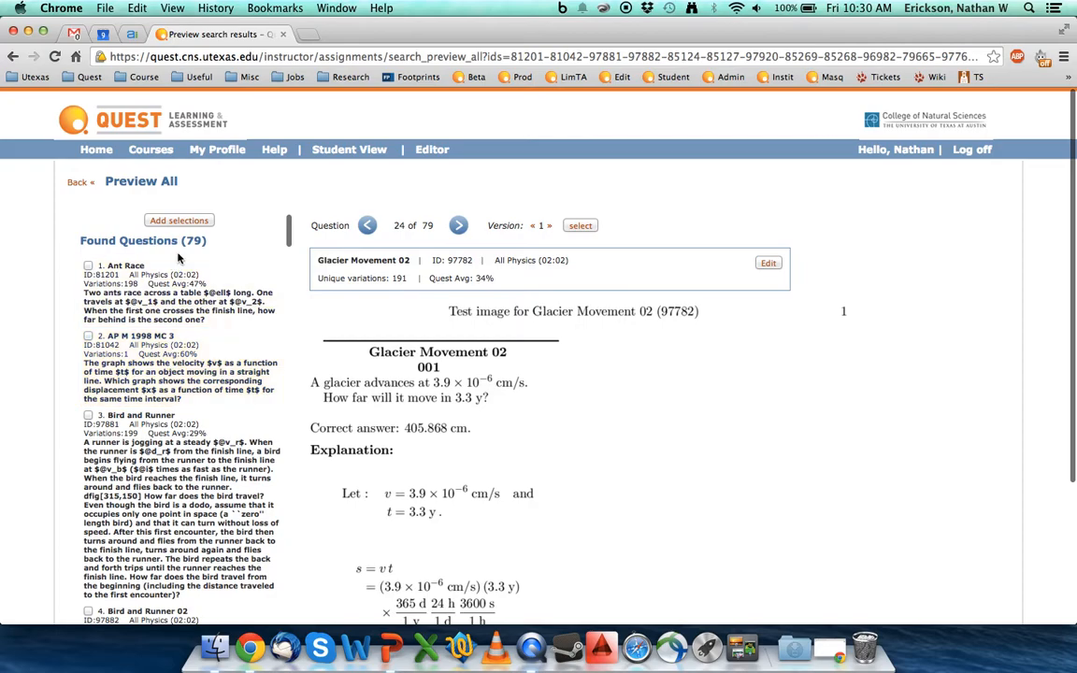
pyautogui.click(180, 221)
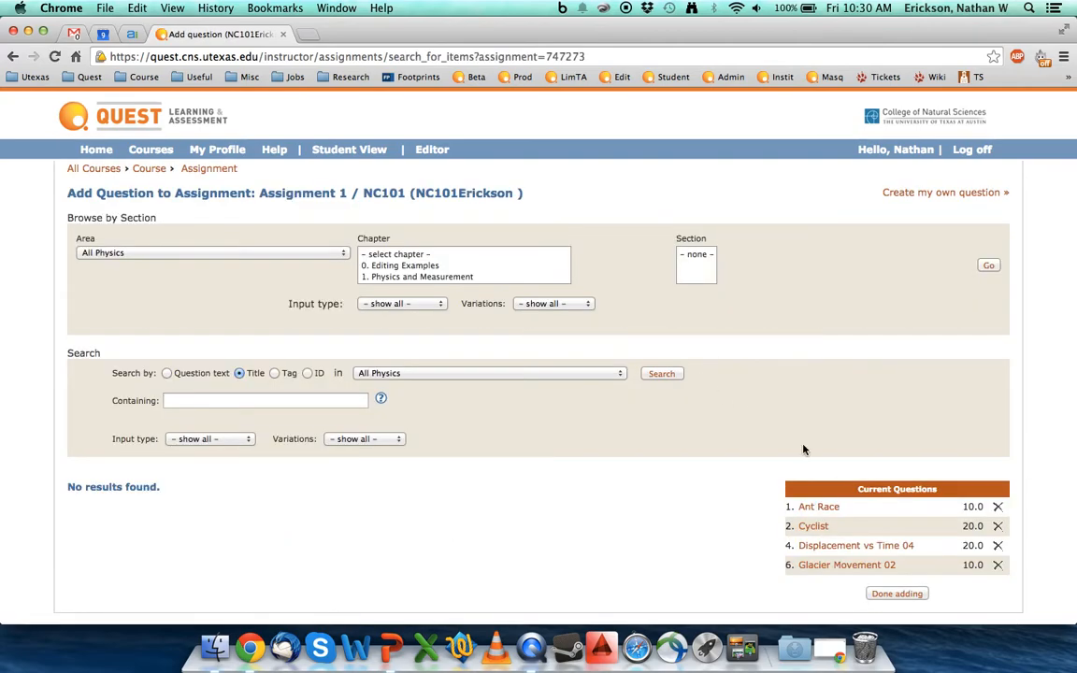
# - List only the multiple choice All Physics questions from chapter "2. Motion in One Dimension", section "2. Velocity and Speed"
pyautogui.scroll(-1, 851, 477)
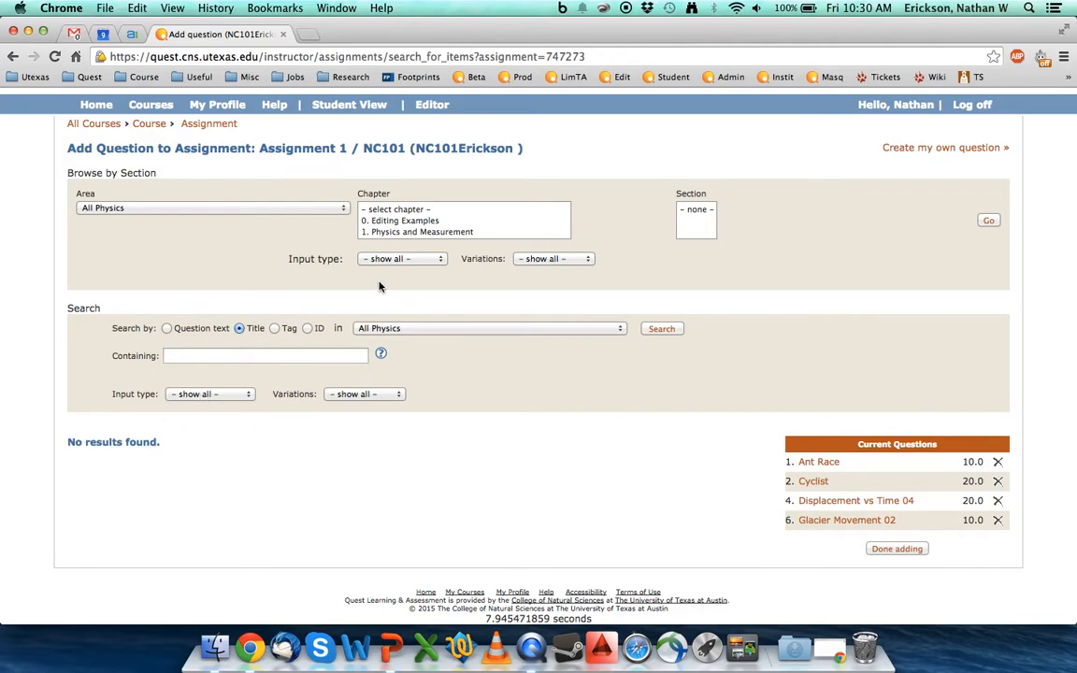
pyautogui.click(391, 259)
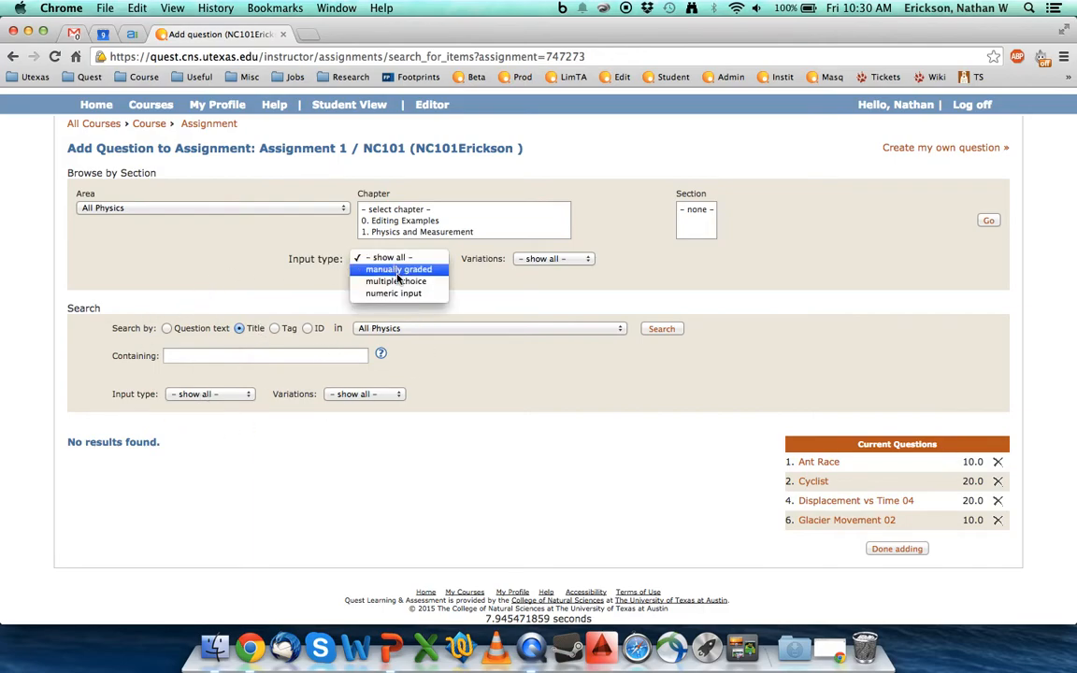
pyautogui.click(408, 283)
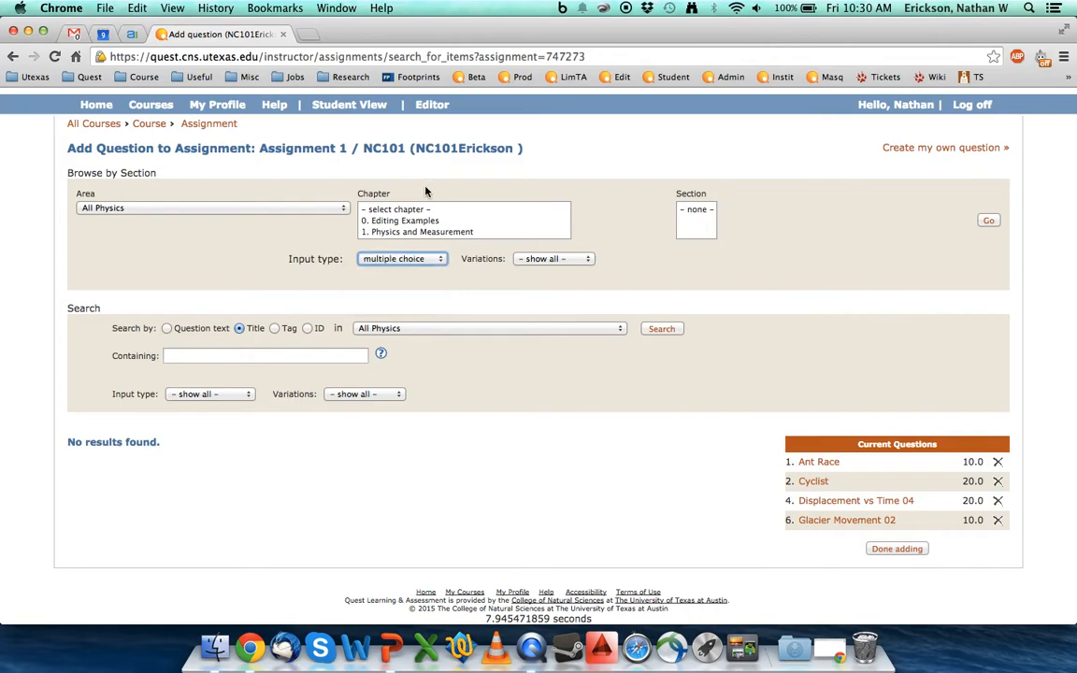
pyautogui.click(423, 232)
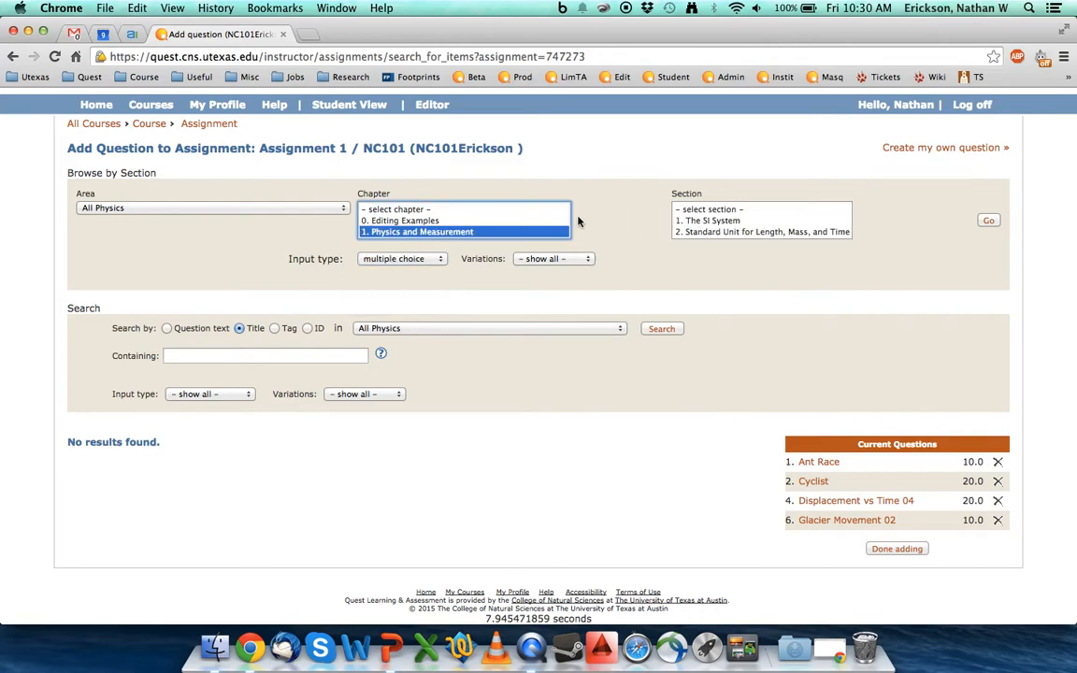
pyautogui.scroll(-1, 519, 232)
pyautogui.click(478, 226)
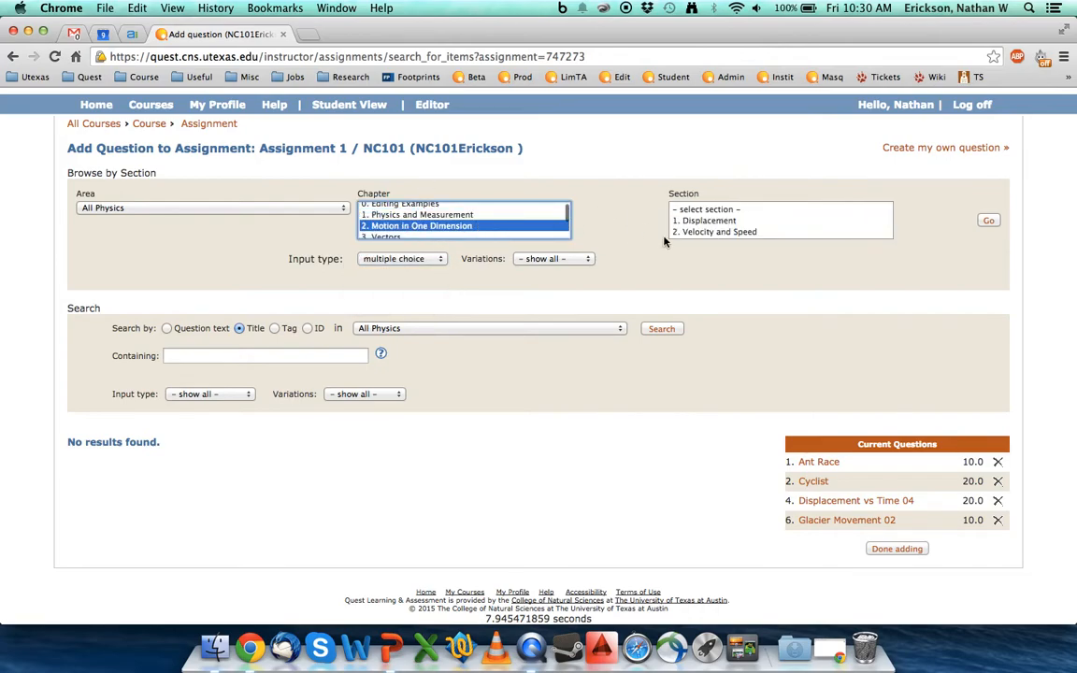
pyautogui.click(714, 232)
pyautogui.click(989, 222)
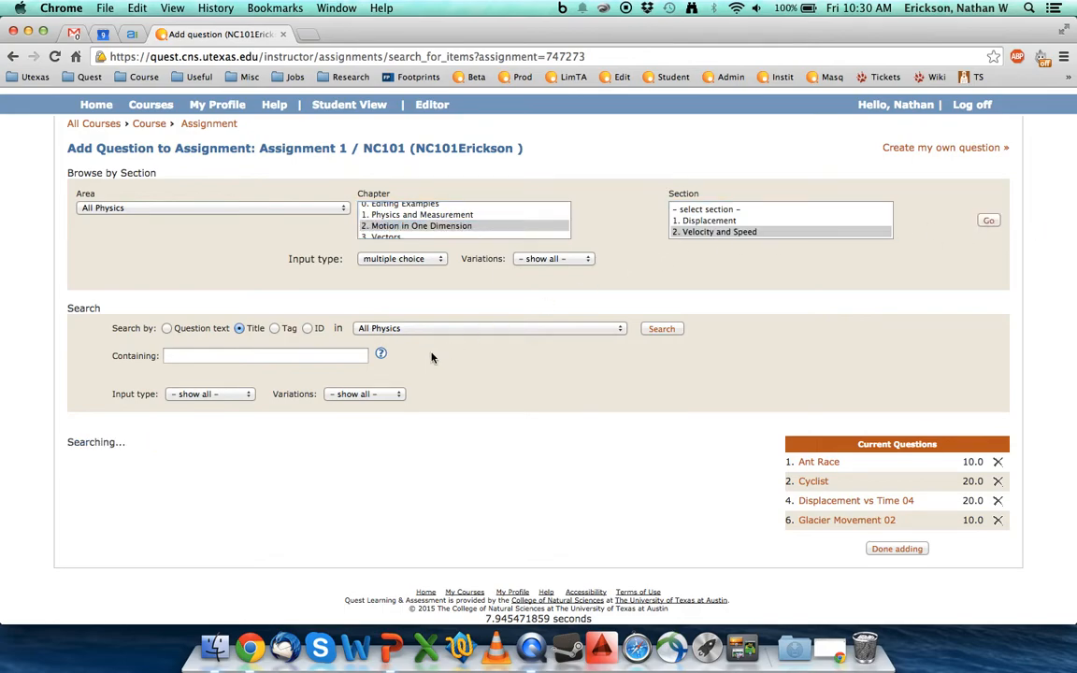
# - Add "Distance Time Graph 01 short" to the assignment and finish adding questions
pyautogui.scroll(-5, 474, 341)
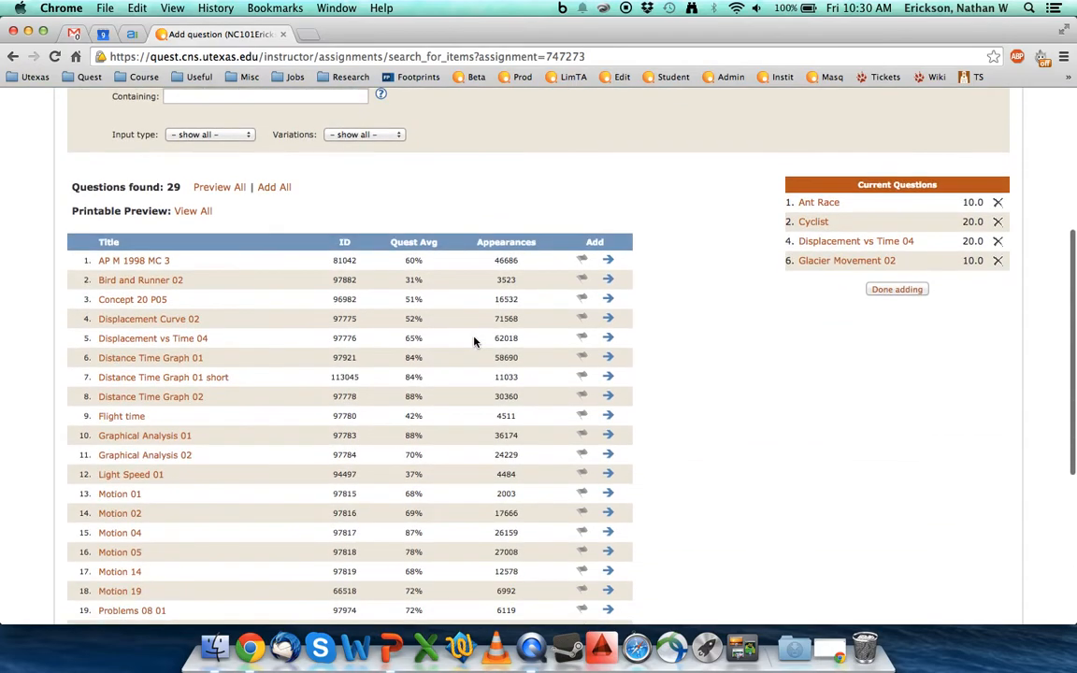
pyautogui.scroll(1, 474, 341)
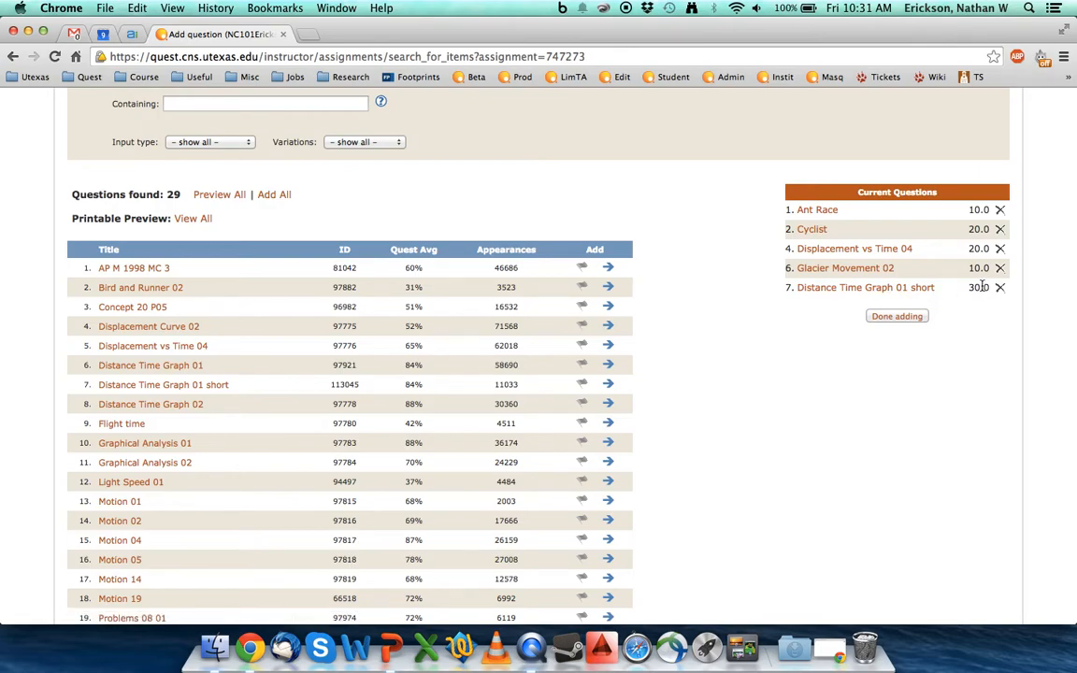
pyautogui.click(901, 318)
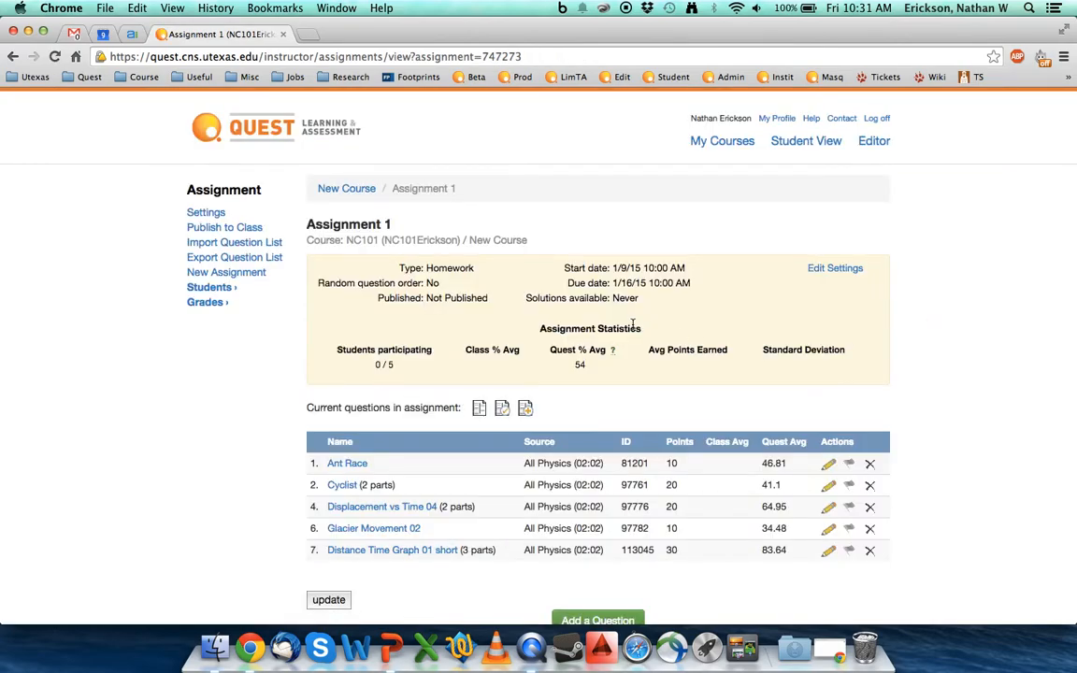
# - Review the assignment's question list, read through the printable PDF of its questions, and close the PDF
pyautogui.scroll(-3, 558, 396)
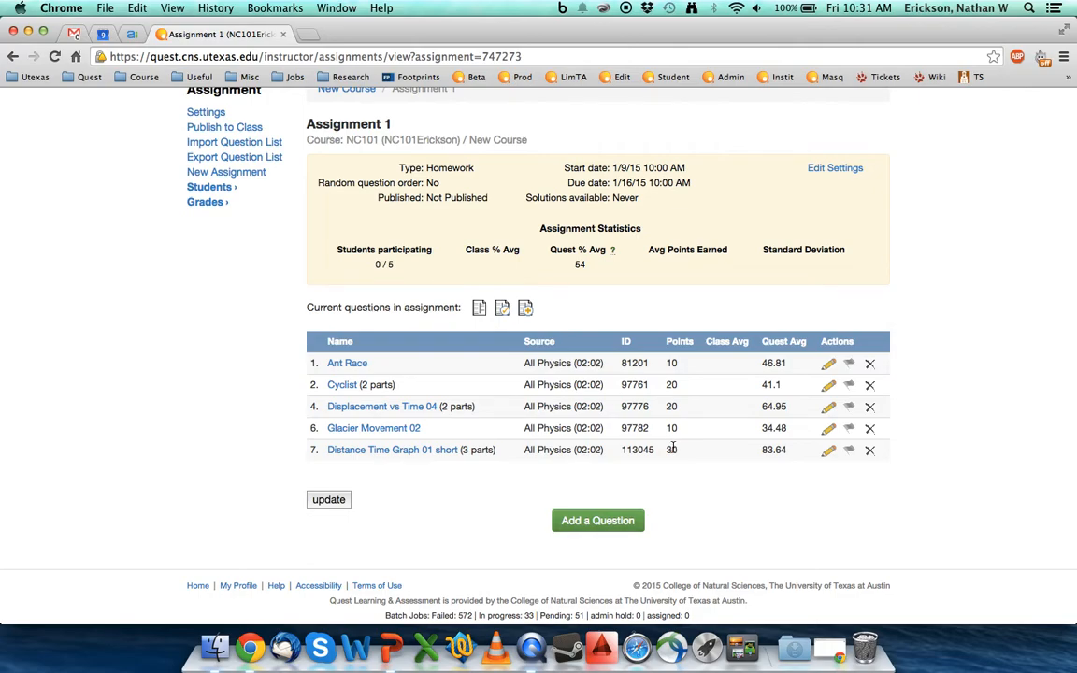
pyautogui.click(479, 309)
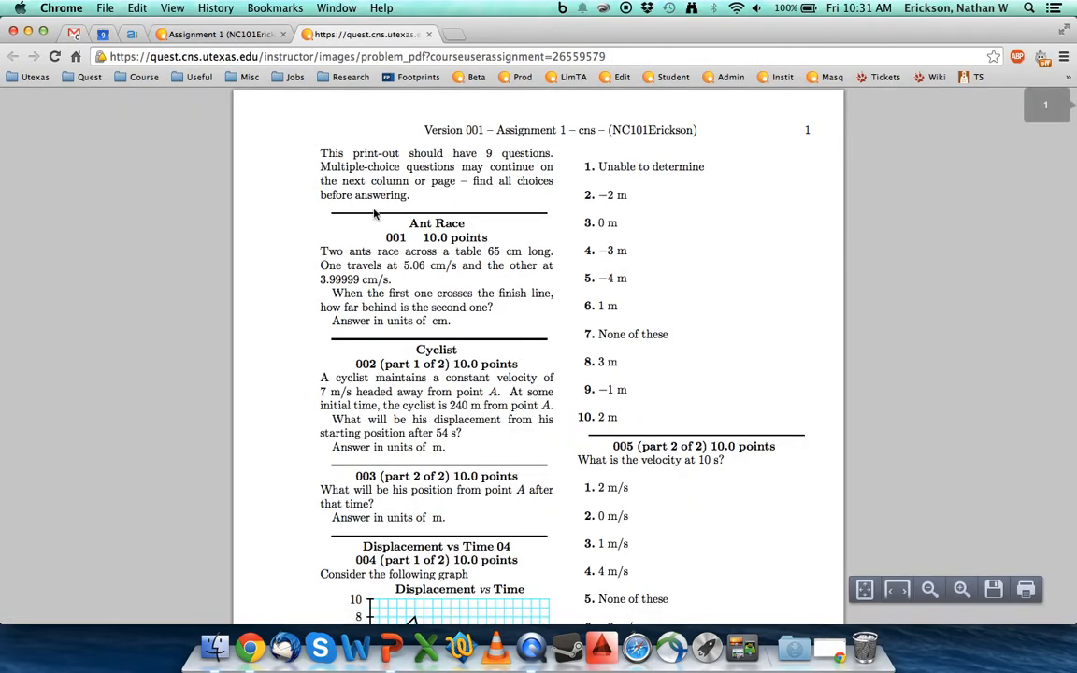
pyautogui.scroll(-10, 488, 270)
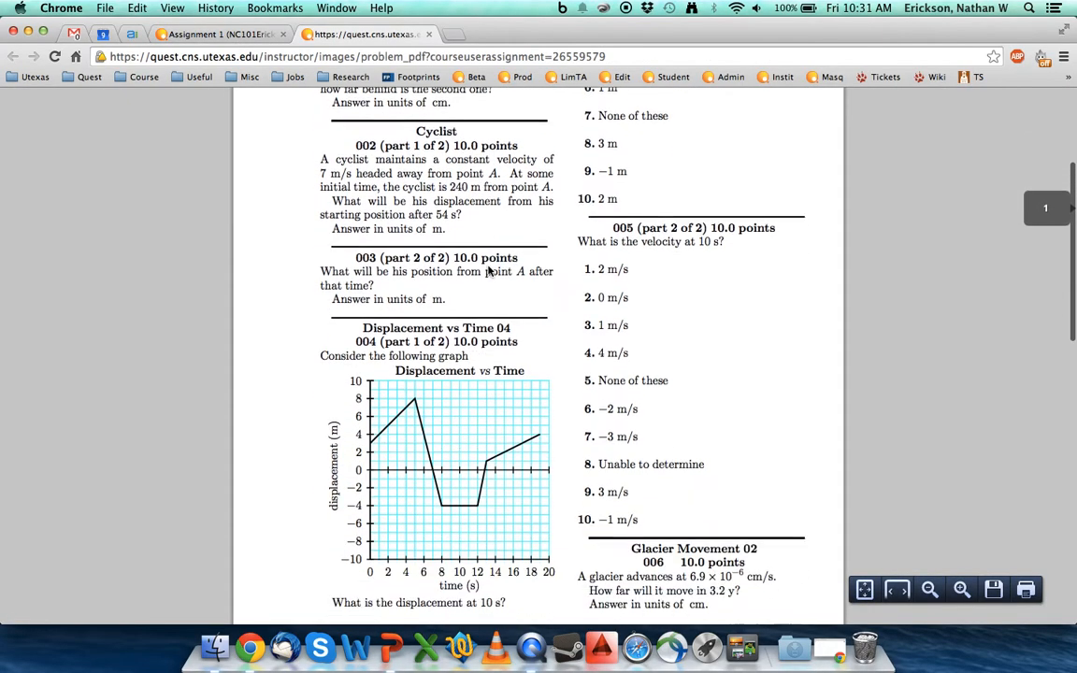
pyautogui.scroll(-5, 488, 270)
pyautogui.scroll(15, 482, 187)
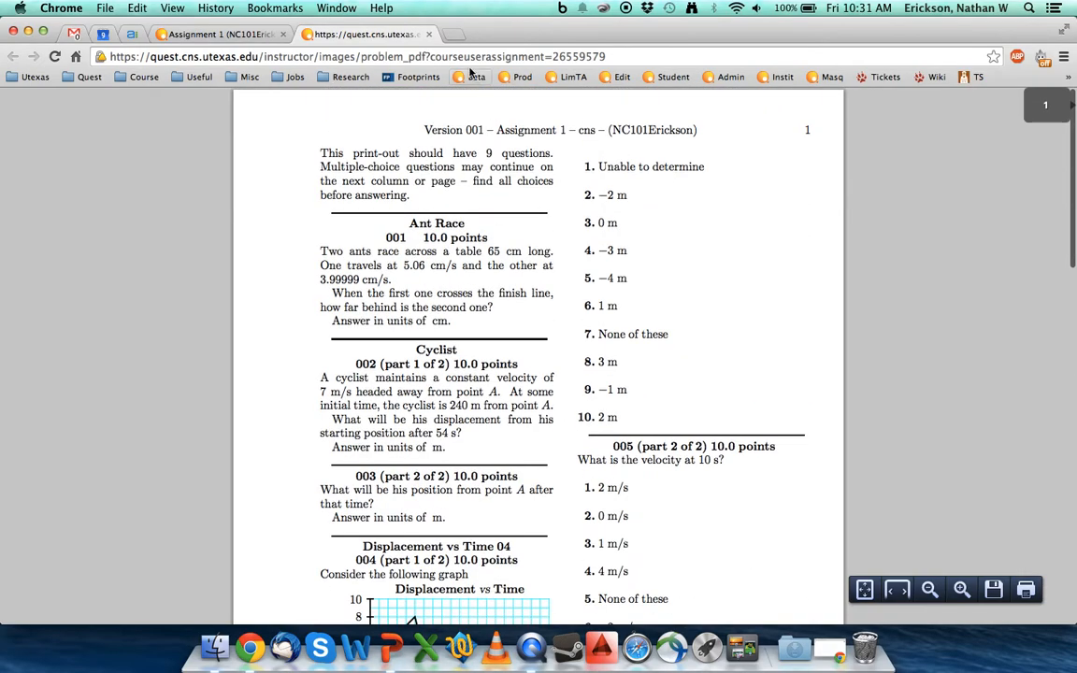
pyautogui.click(428, 34)
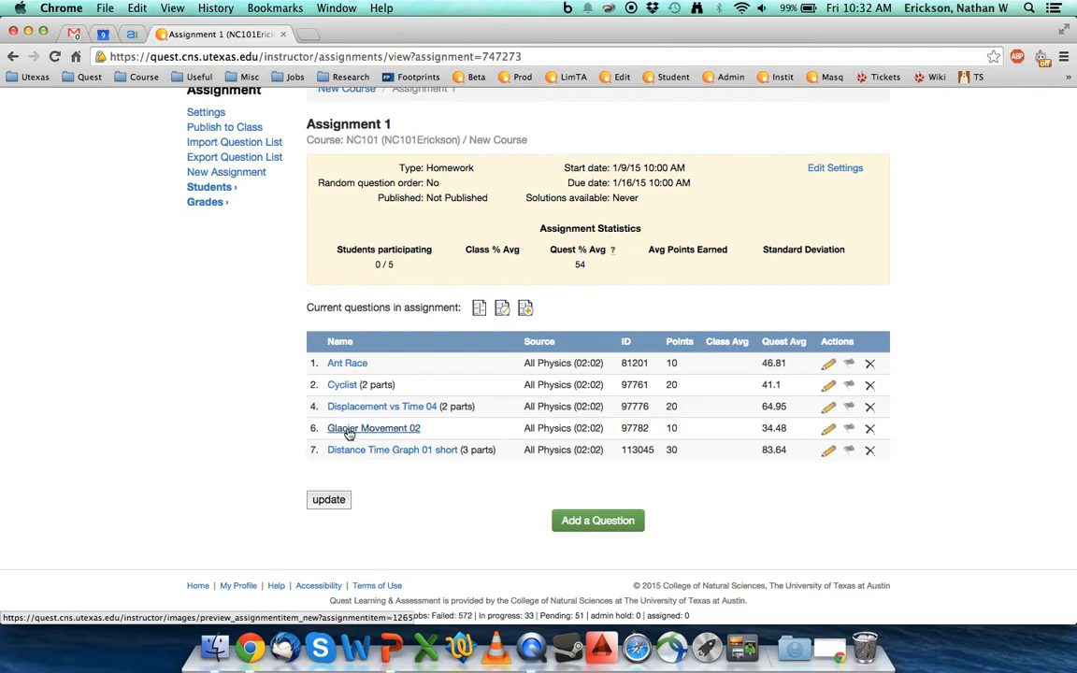
# - Move "Distance Time Graph 01 short" to the first place in the assignment's question list
pyautogui.moveTo(314, 450); pyautogui.dragTo(314, 361)
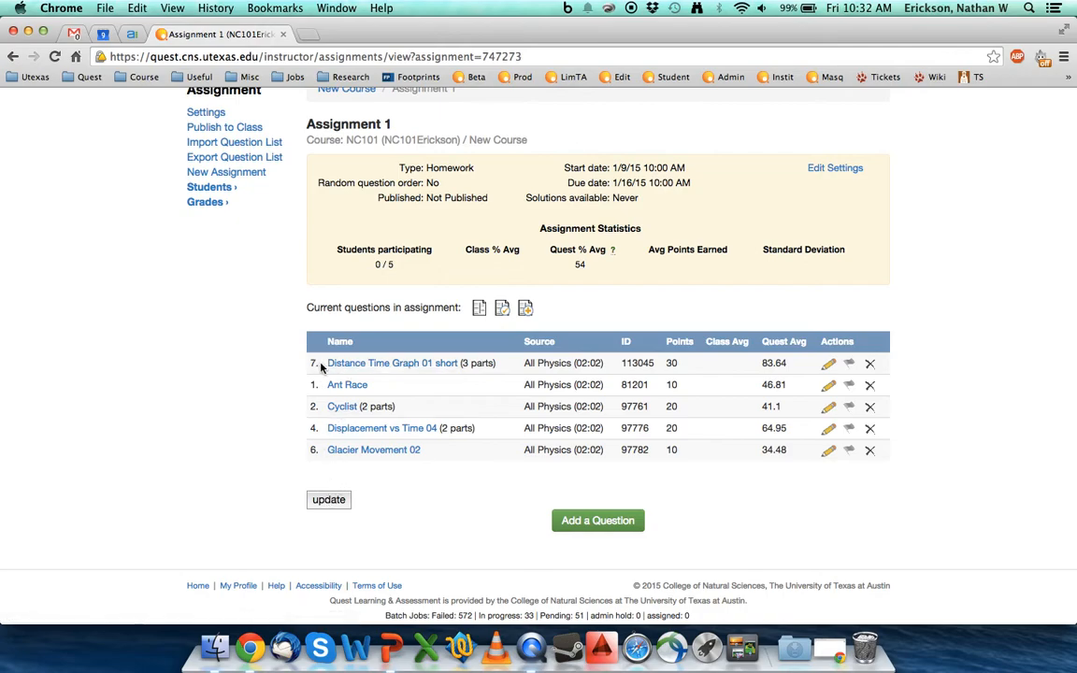
pyautogui.scroll(3, 240, 373)
pyautogui.scroll(-2, 243, 375)
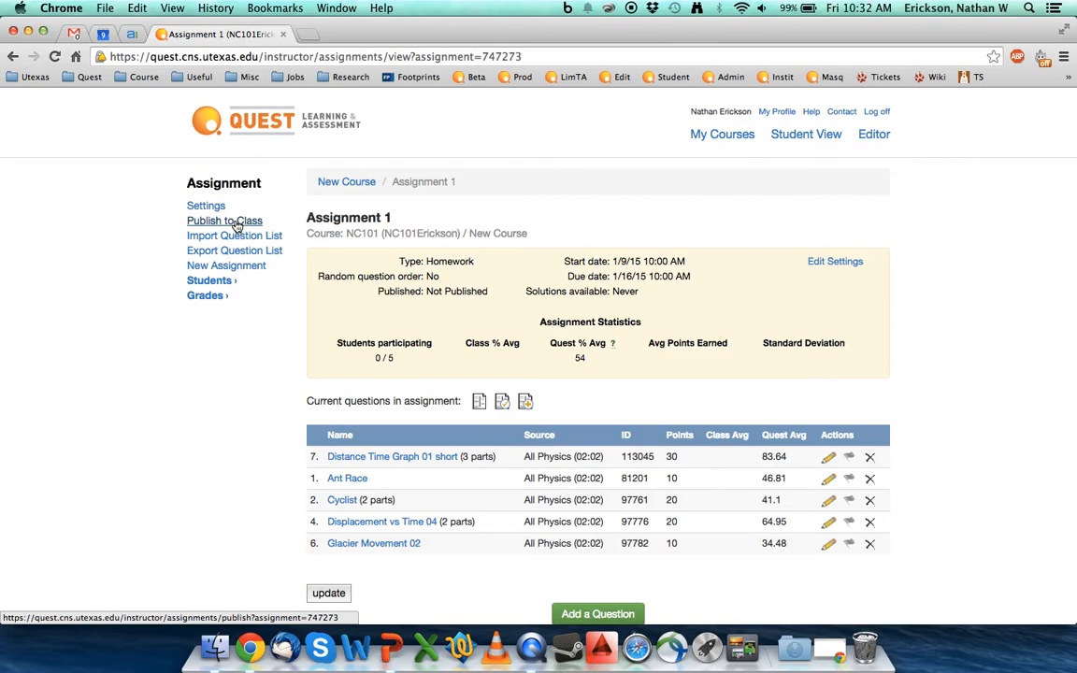
# - Open the New Course page in a separate tab, check Assignment 1's published status there, and close it
pyautogui.keyDown('super'); pyautogui.click(332, 183); pyautogui.keyUp('super')
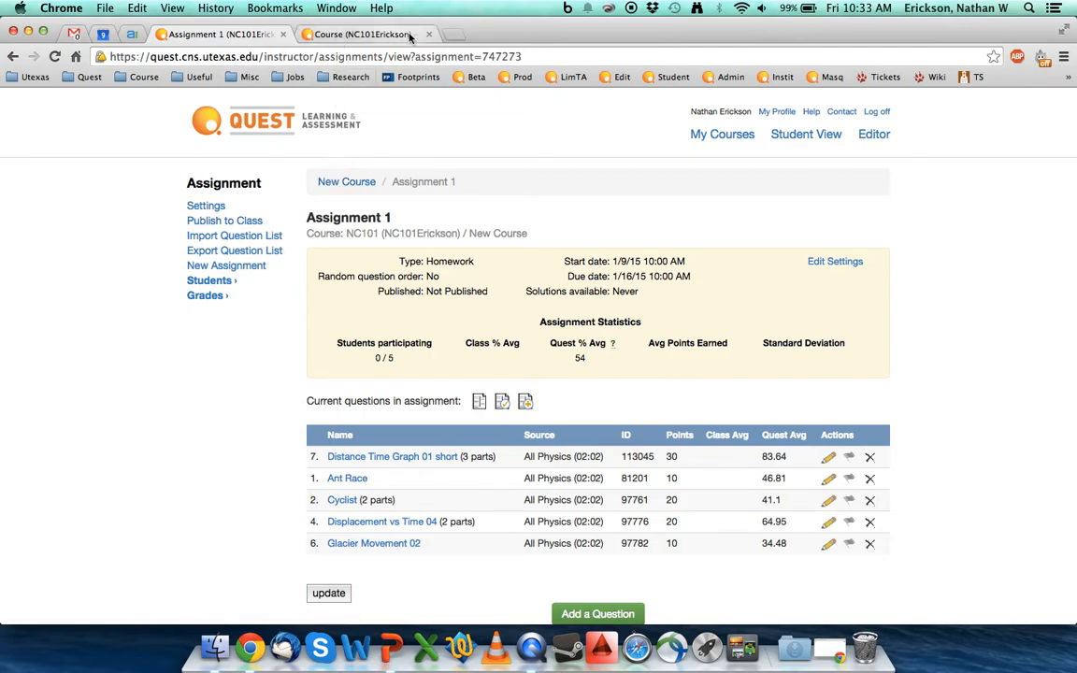
pyautogui.click(413, 35)
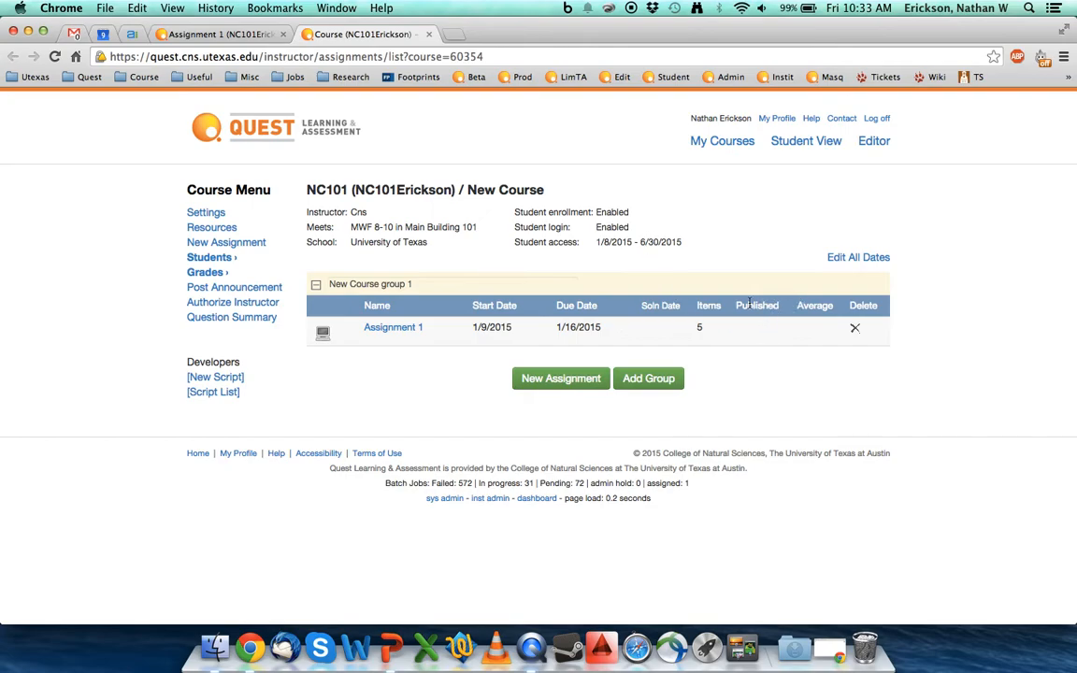
pyautogui.click(429, 35)
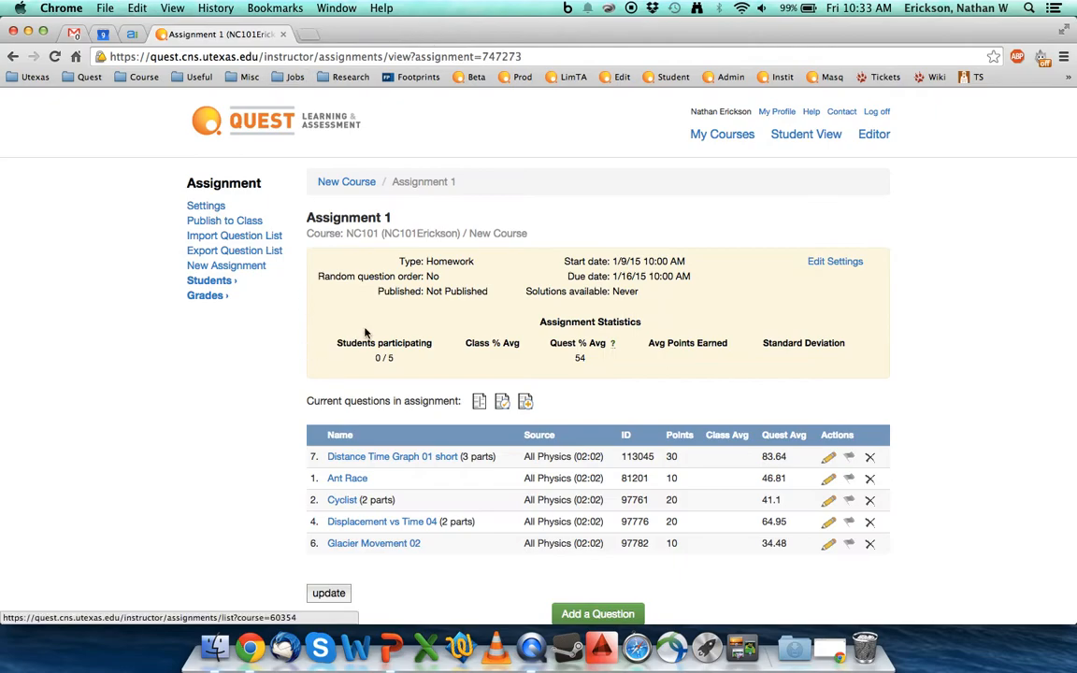
# - Publish Assignment 1 to the class, leaving the option for printing all student versions off
pyautogui.scroll(-3, 430, 338)
pyautogui.scroll(2, 430, 337)
pyautogui.click(228, 232)
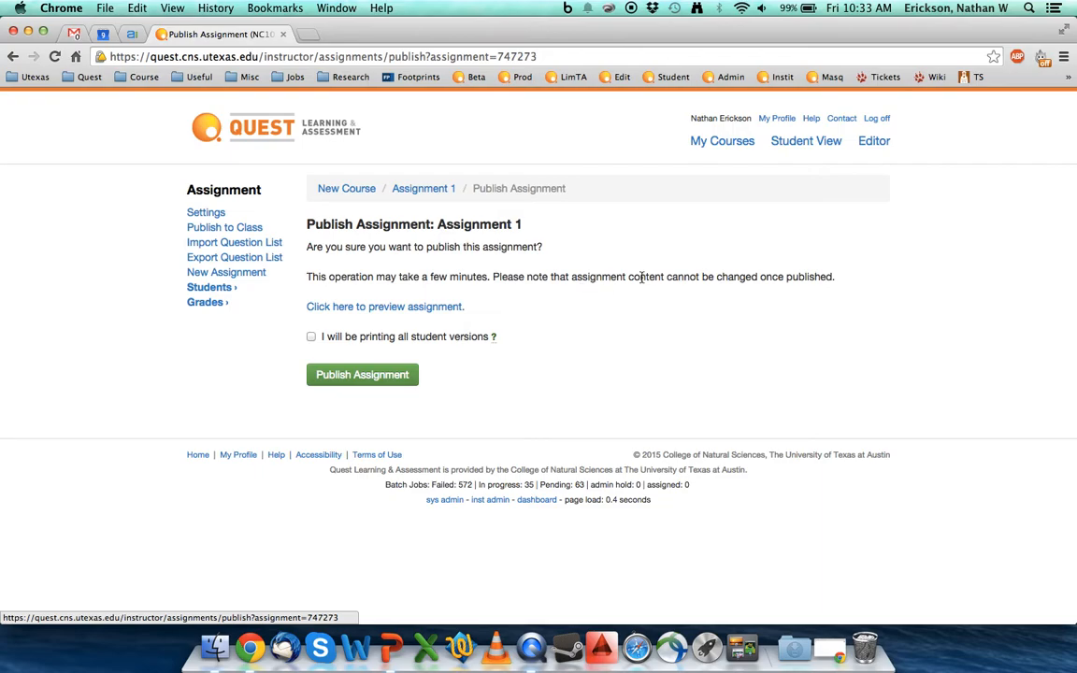
pyautogui.moveTo(648, 277); pyautogui.dragTo(742, 277)
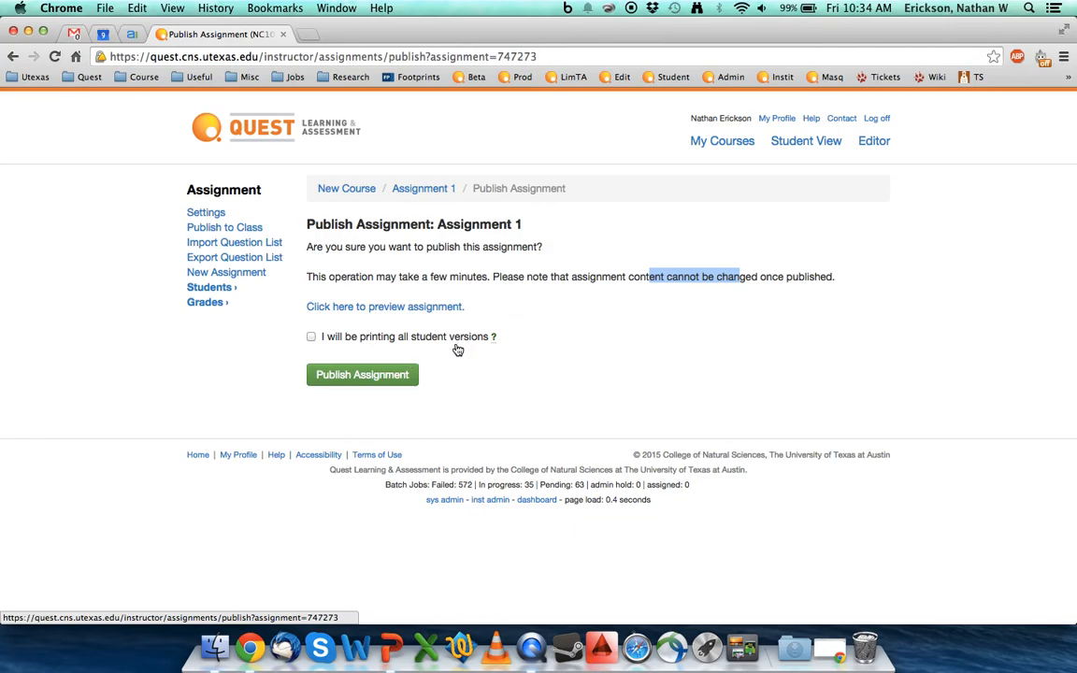
pyautogui.click(392, 380)
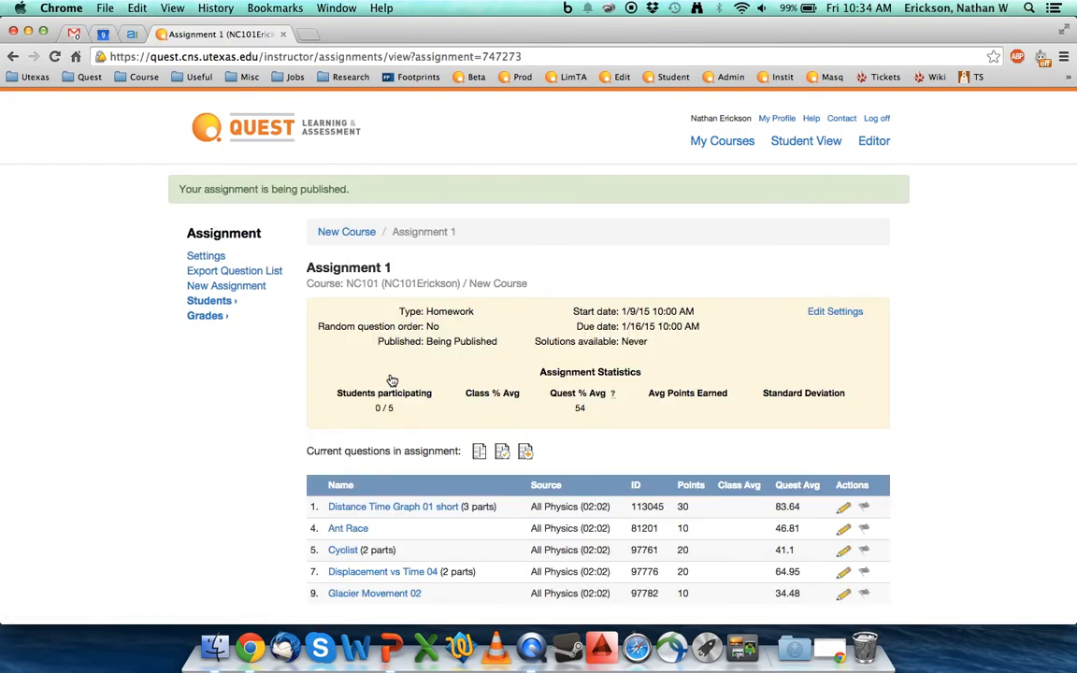
# - Check the publishing status on the assignment page, and open the New Course page in a separate tab to check it there
pyautogui.scroll(-2, 391, 380)
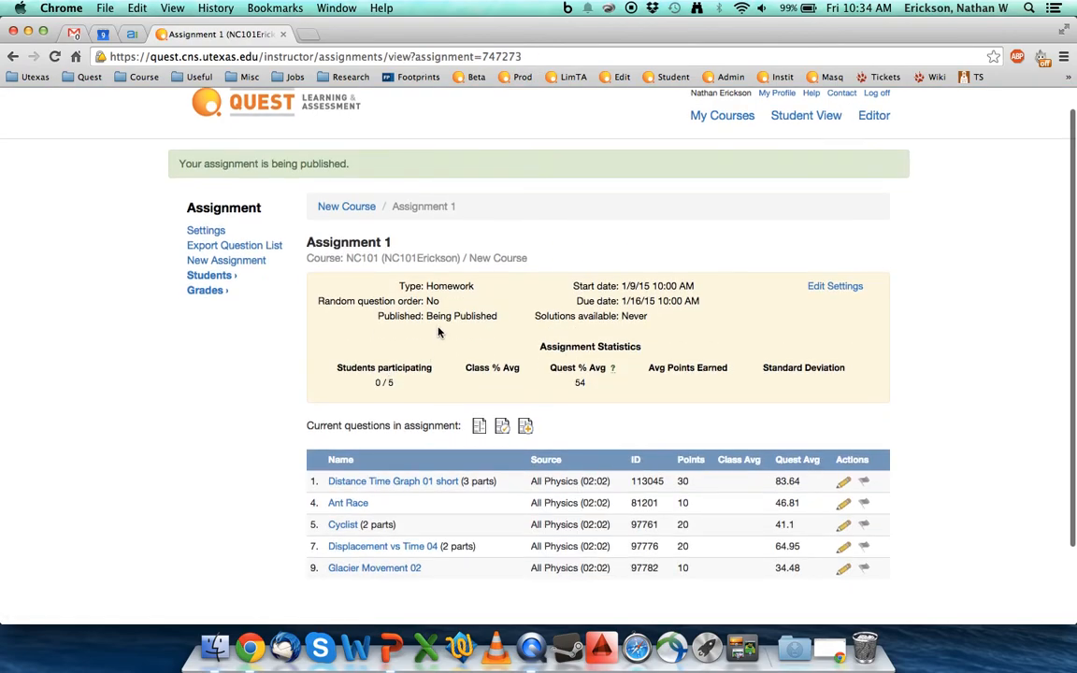
pyautogui.moveTo(480, 316); pyautogui.dragTo(425, 316)
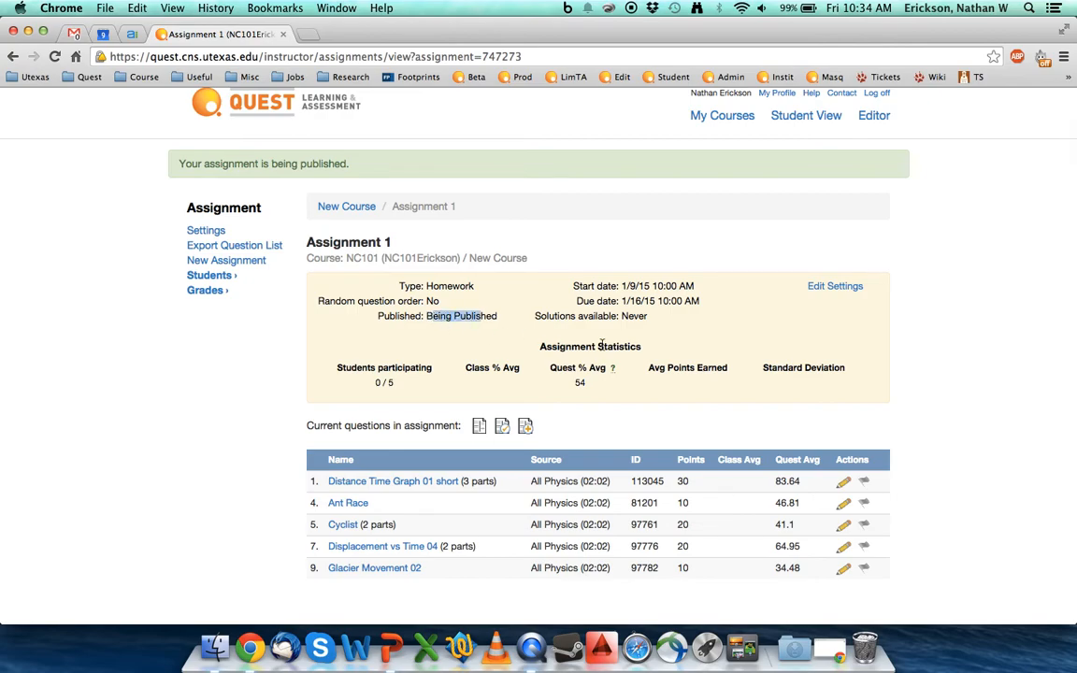
pyautogui.keyDown('super'); pyautogui.click(339, 207); pyautogui.keyUp('super')
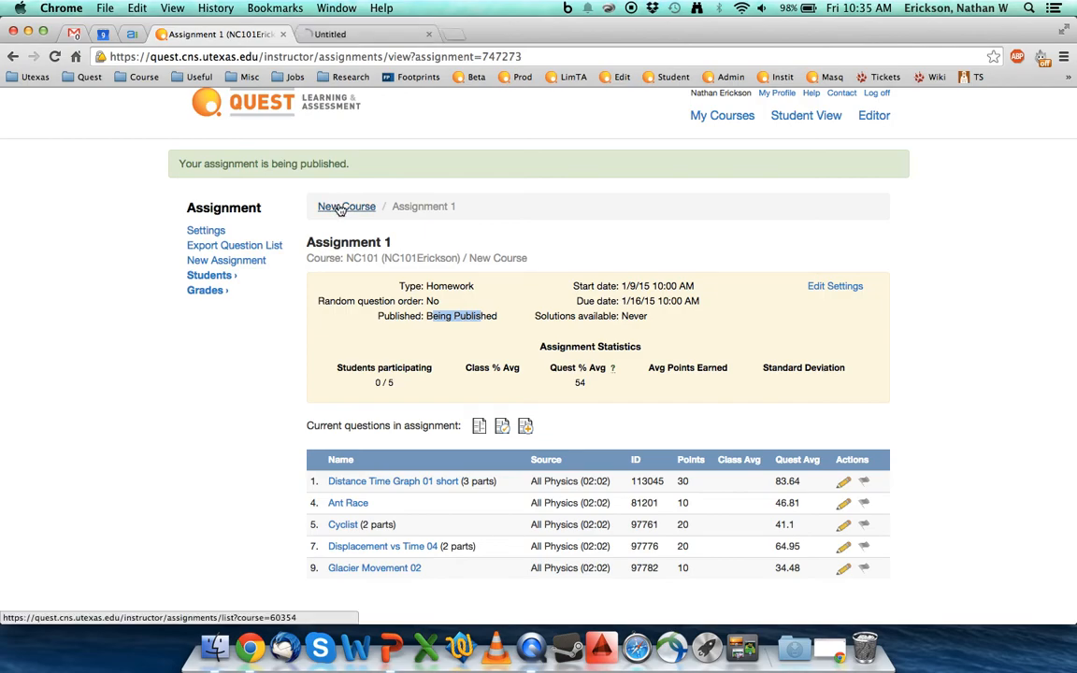
pyautogui.click(346, 34)
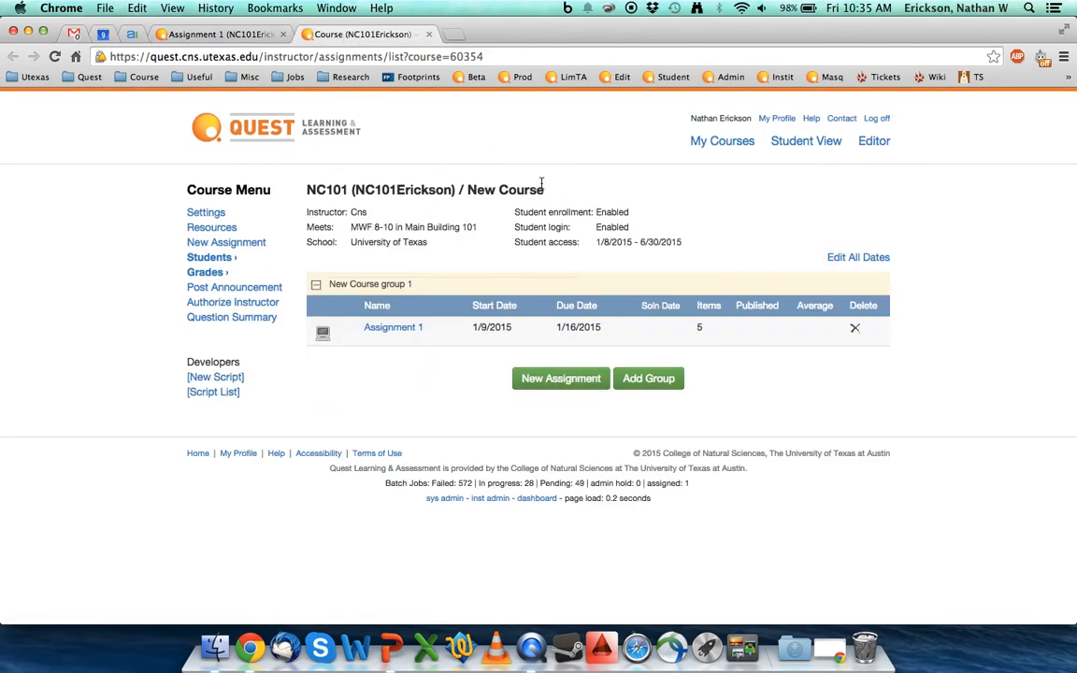